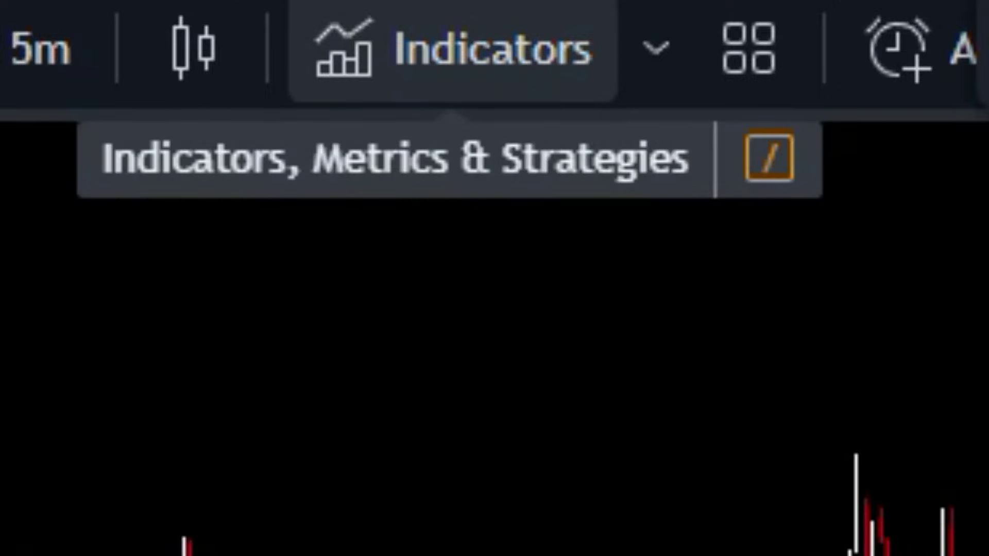
Step: Search the indicators for "DONCHIAN CHANNEL PIVOT HIGH LOW" and add Donchian Channel - Pivot High-Low to the chart
left_click(454, 49)
type("DO")
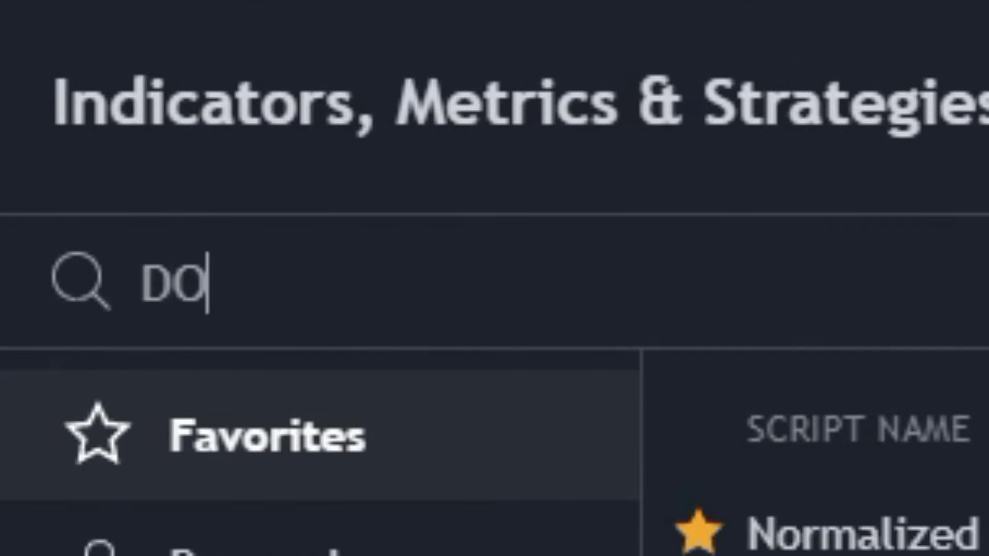
type("NCHIAN")
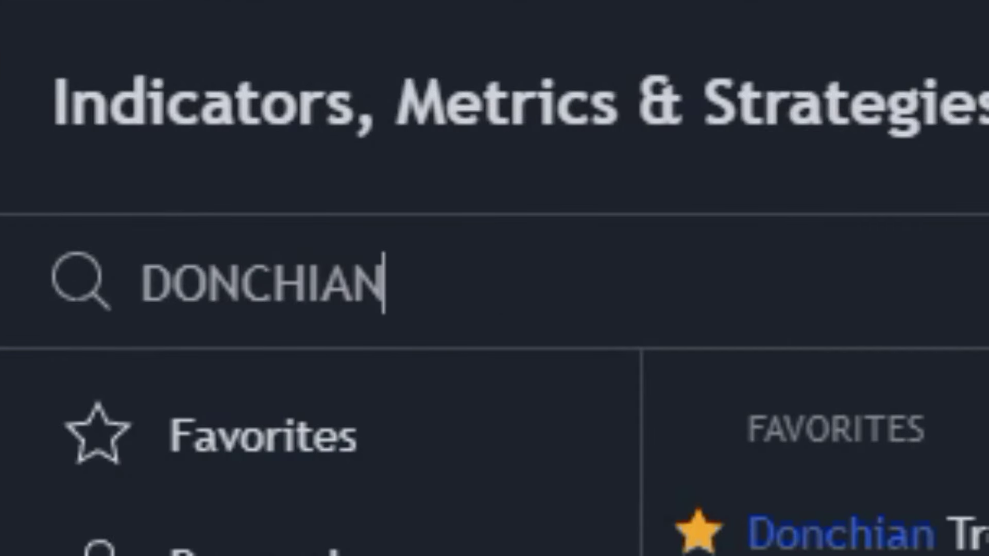
type(" CHA")
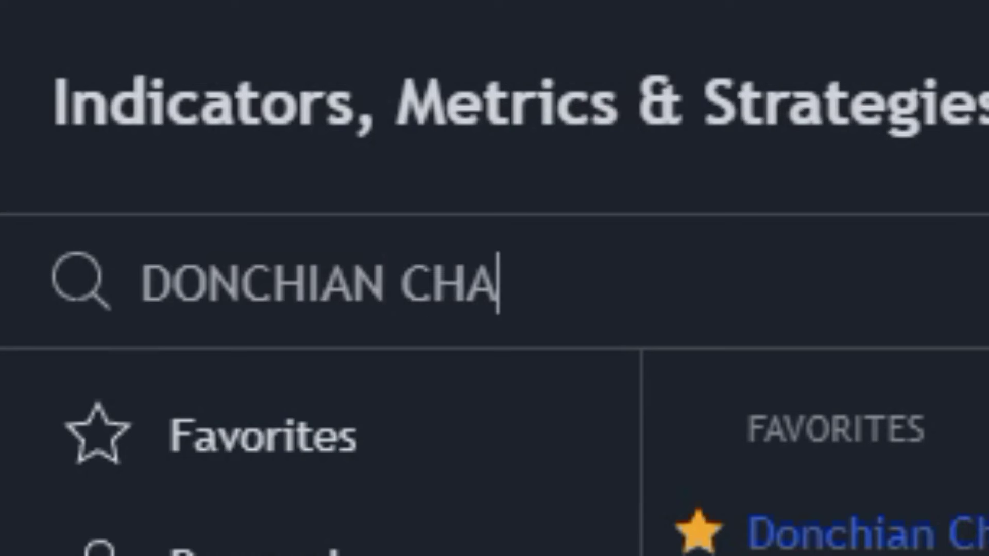
type("NNEL")
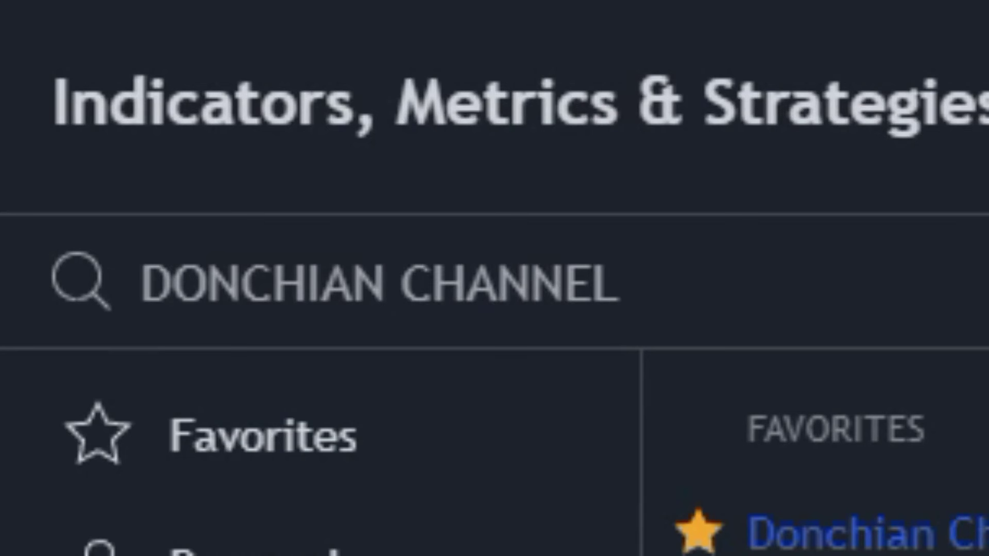
type(" P")
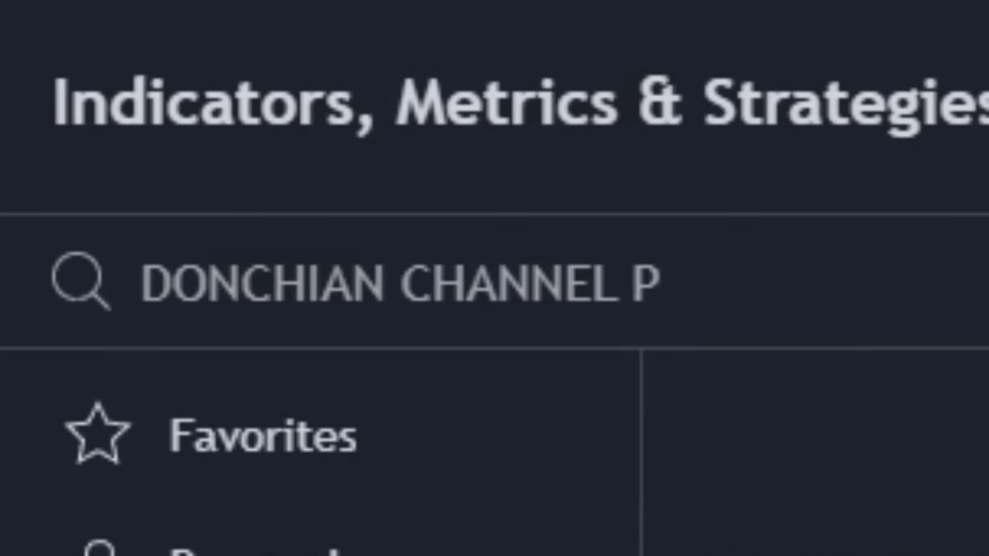
type("IVOT ")
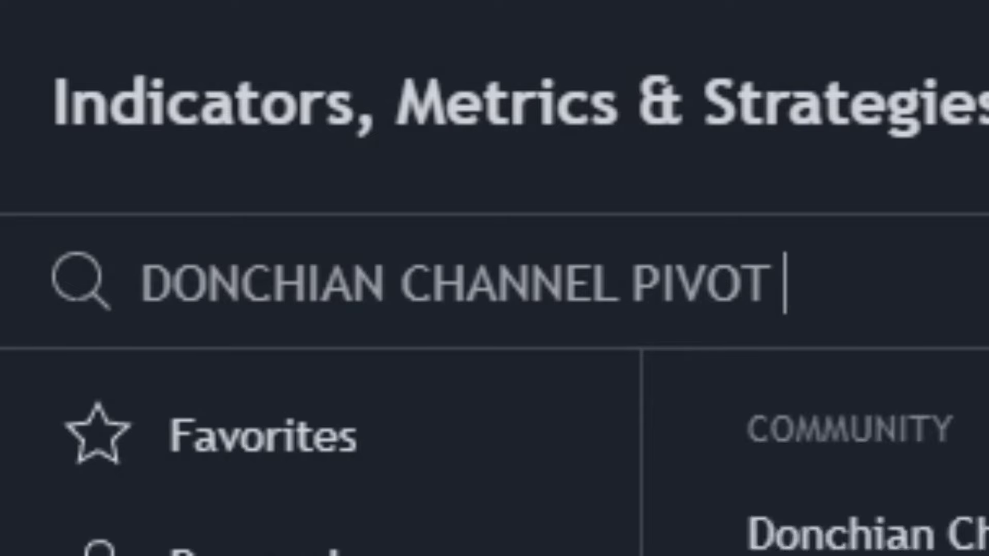
type("HIGH LO")
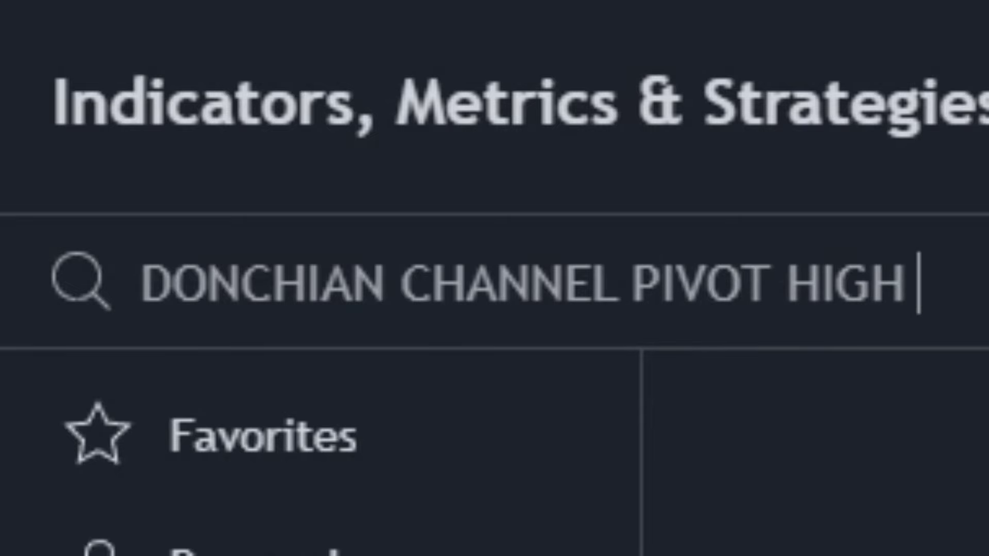
type("W")
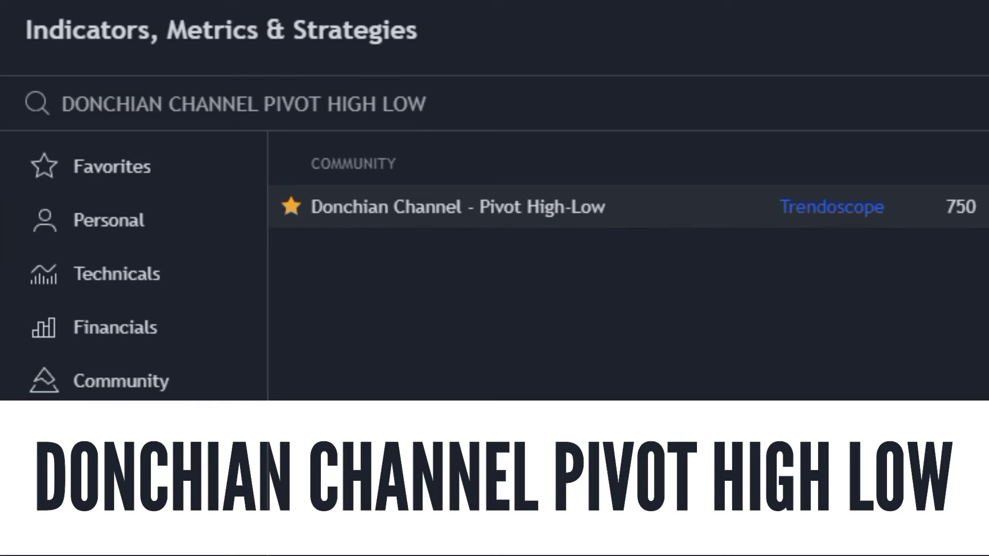
key("ctrl+a")
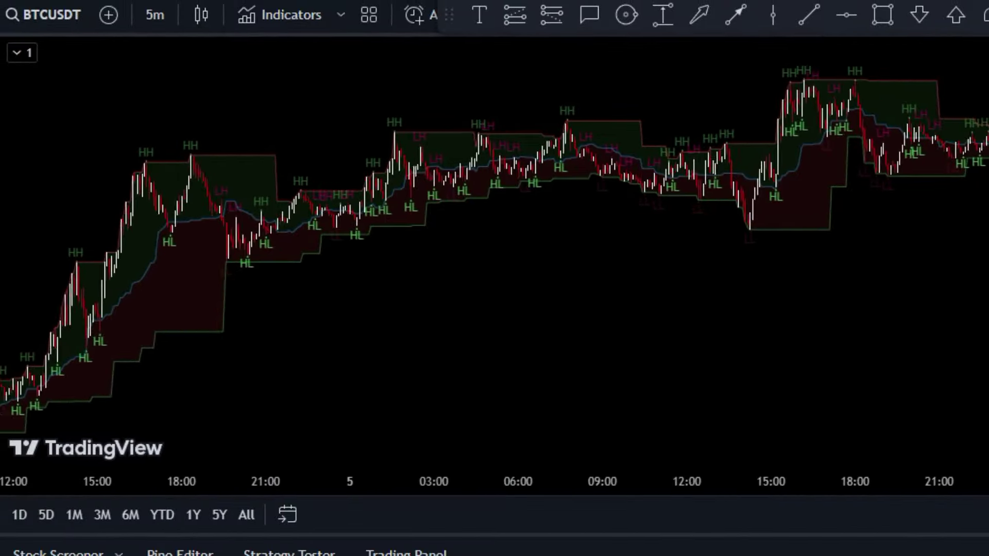
Step: Set the DCLength input of the Donchian Channel - Pivot High-Low indicator to 45
key("Right")
key("Right")
key("Right")
key("Right")
key("Right")
key("Right")
key("Right")
key("Right")
key("Right")
key("Right")
key("Right")
key("Right")
key("Right")
key("Right")
key("Right")
key("Right")
key("Right")
key("Right")
key("Right")
key("Right")
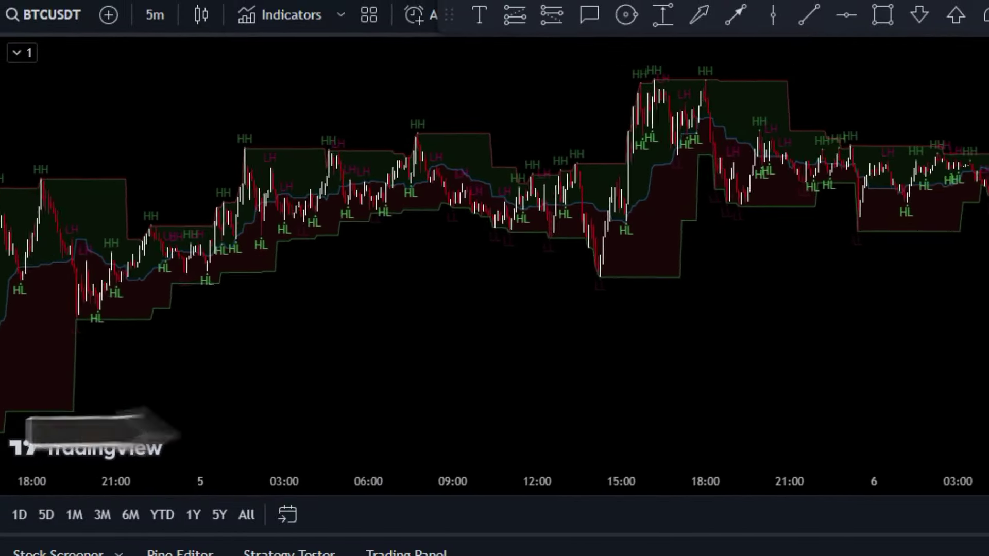
scroll(495, 284, "right", 10)
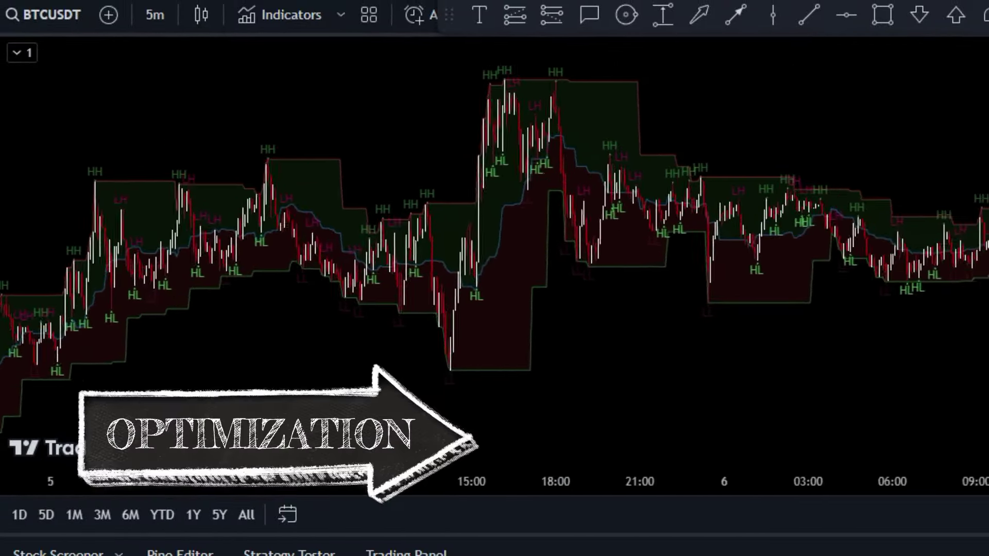
scroll(494, 284, "right", 10)
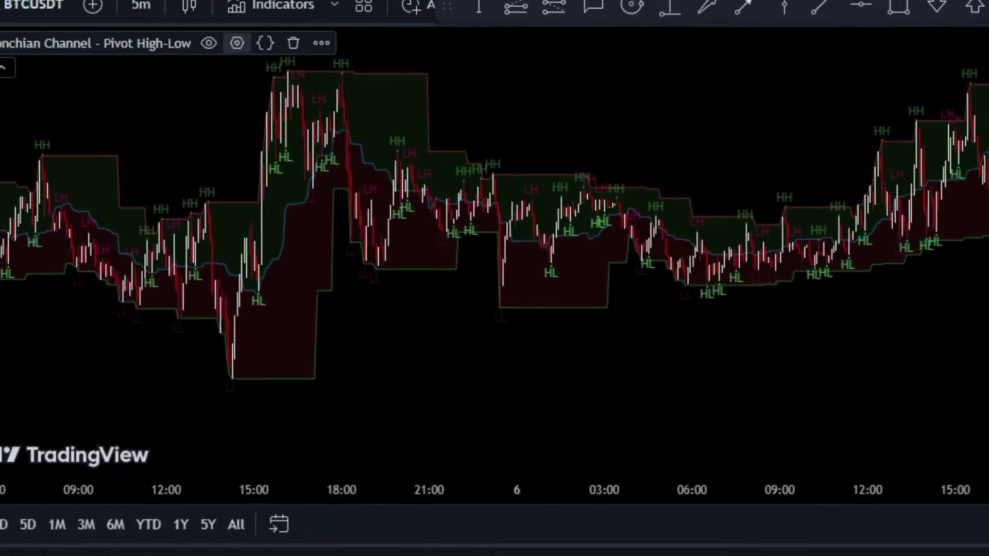
left_click(247, 52)
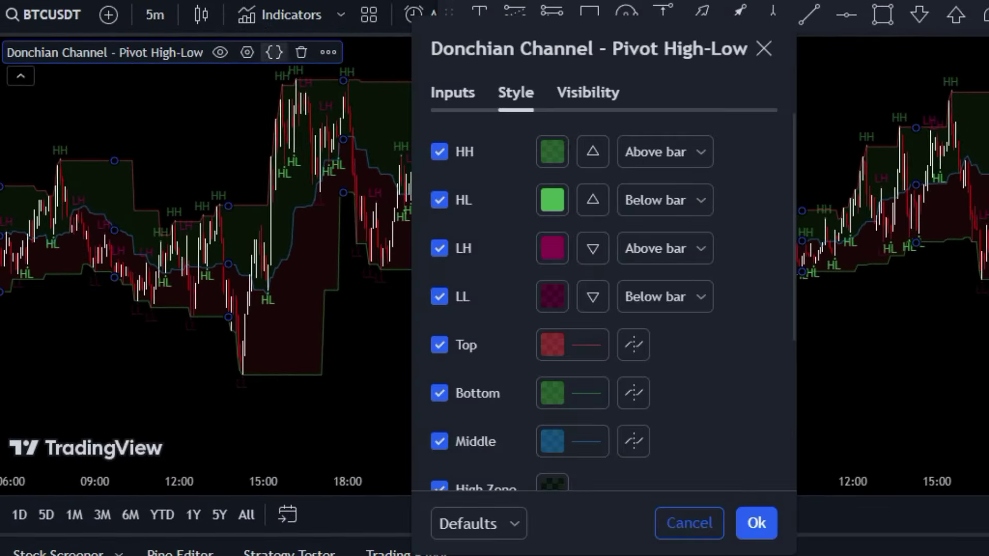
left_click(452, 92)
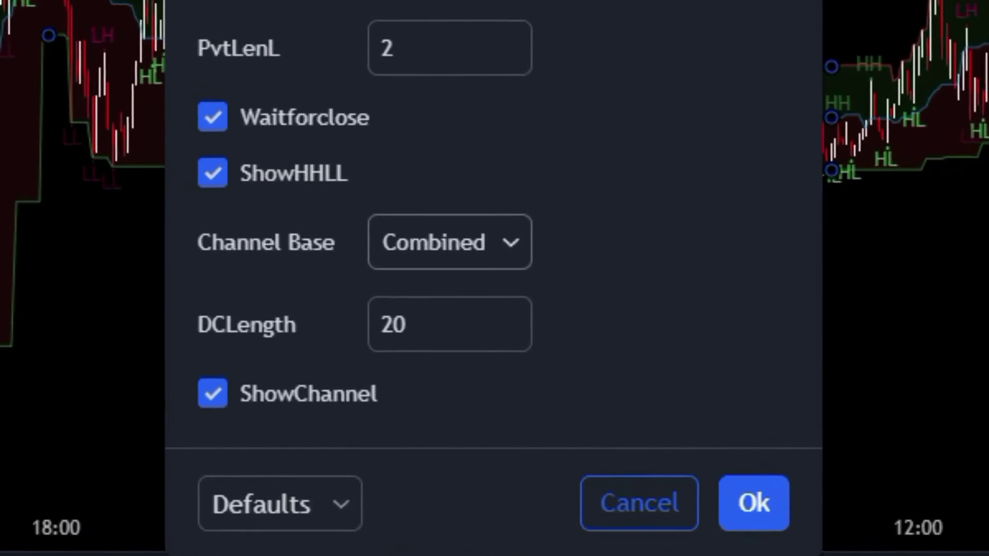
left_click(509, 312)
left_click(509, 312)
left_click(509, 312)
left_click(509, 312)
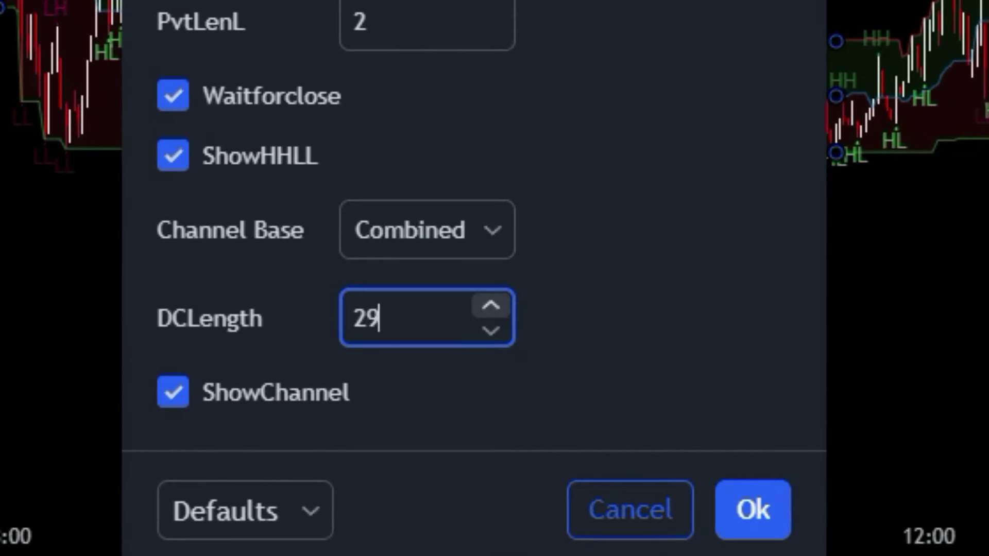
left_click(491, 306)
left_click(491, 306)
left_click(490, 305)
left_click(490, 305)
left_click(491, 305)
left_click(490, 305)
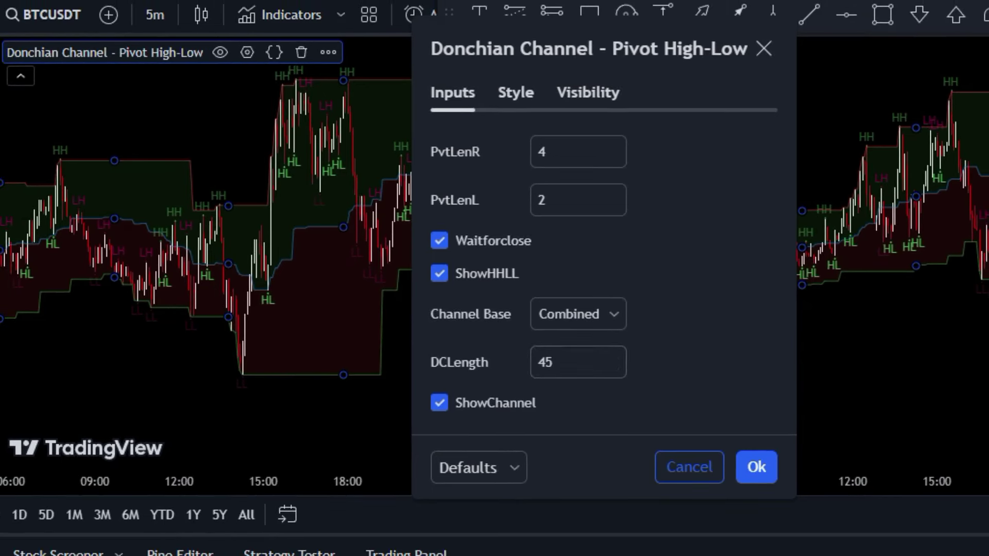
Step: Turn off the Top, Bottom, High Zone and Low Zone plots in the Donchian Channel indicator's style settings
left_click(515, 93)
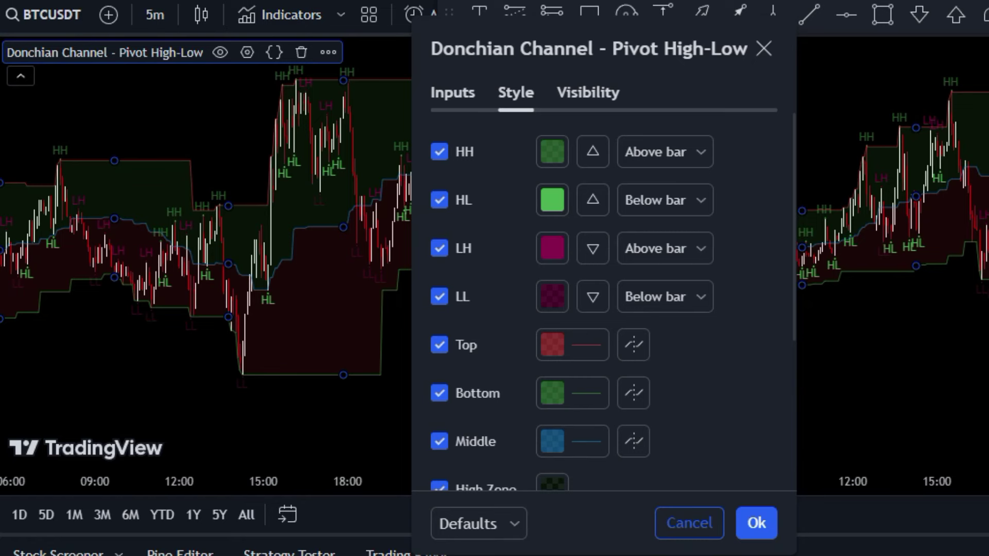
scroll(602, 301, "down", 2)
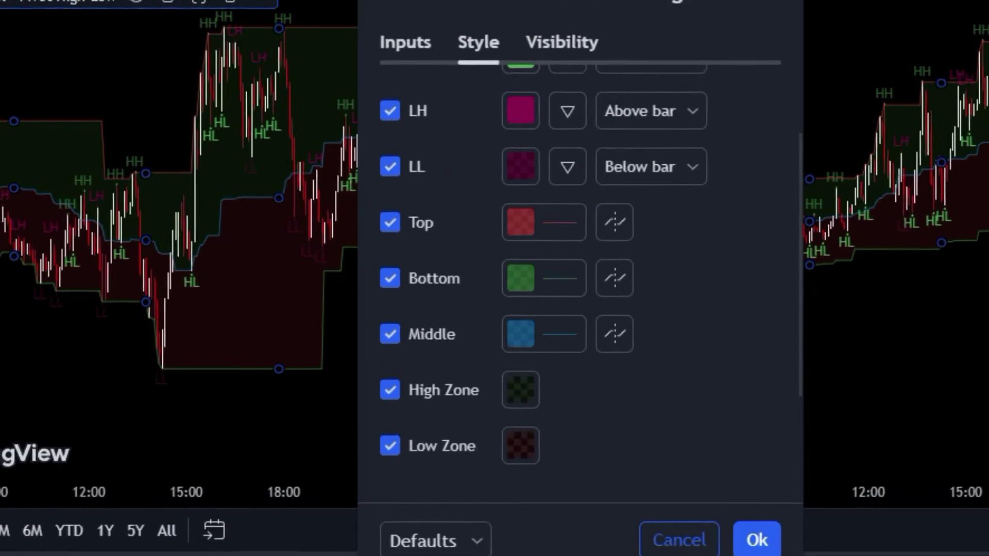
left_click(216, 129)
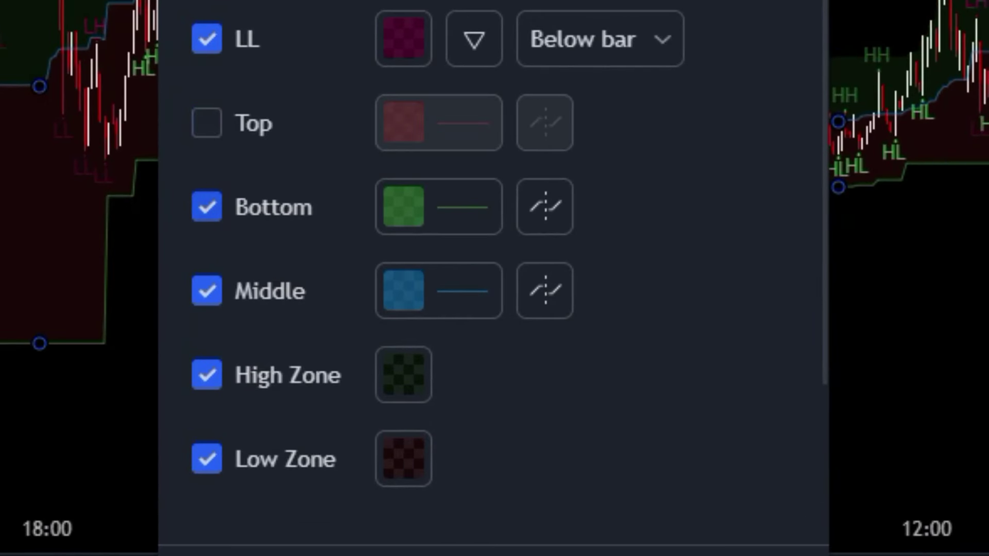
left_click(207, 206)
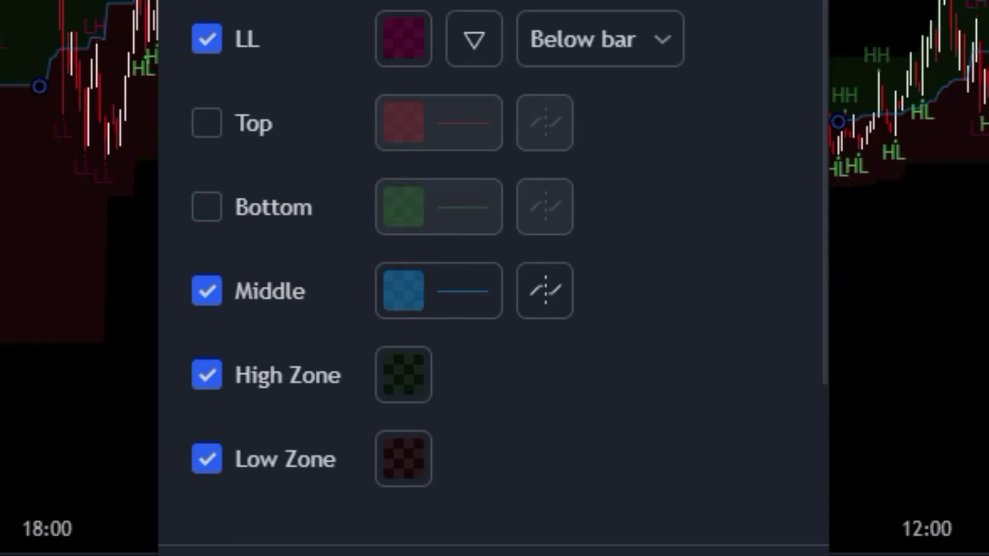
scroll(493, 268, "down", 3)
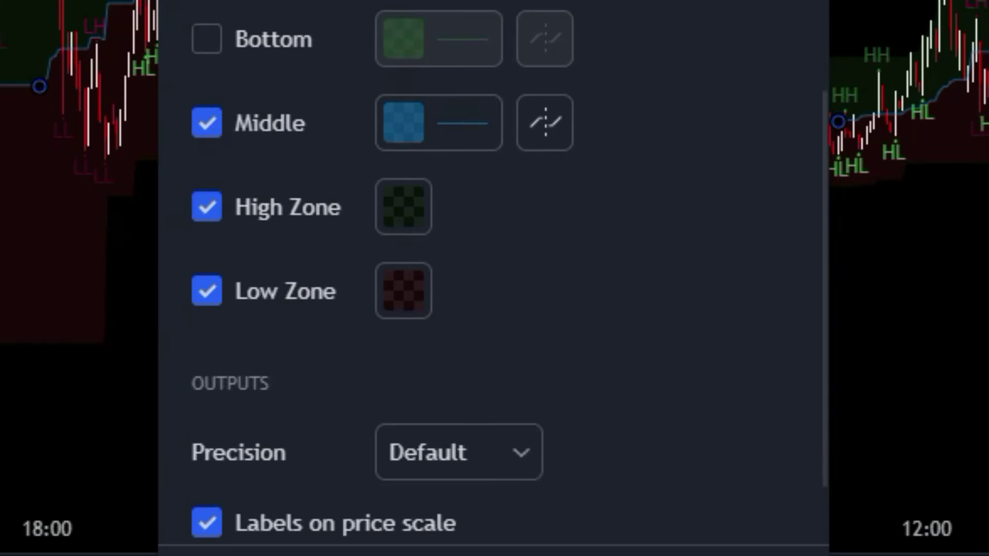
left_click(207, 206)
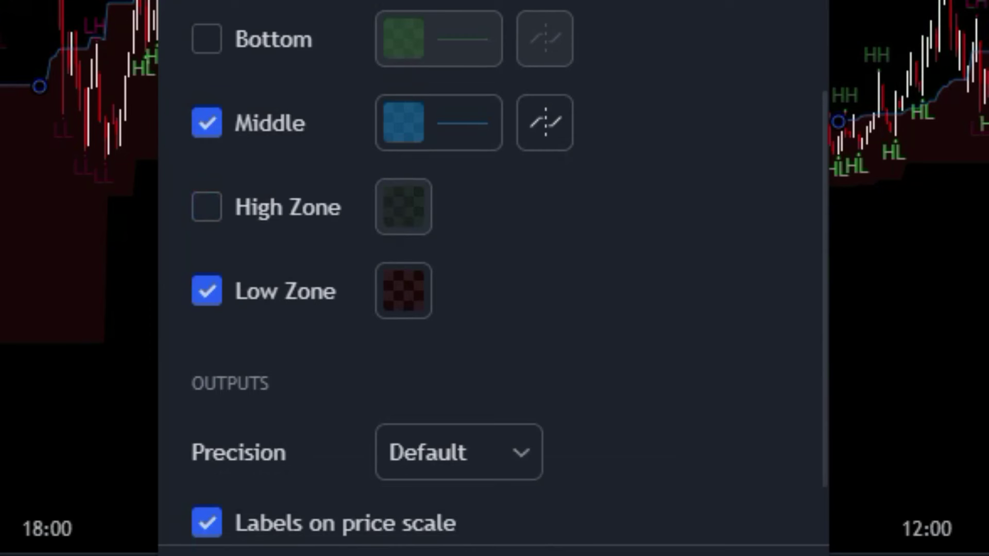
left_click(207, 291)
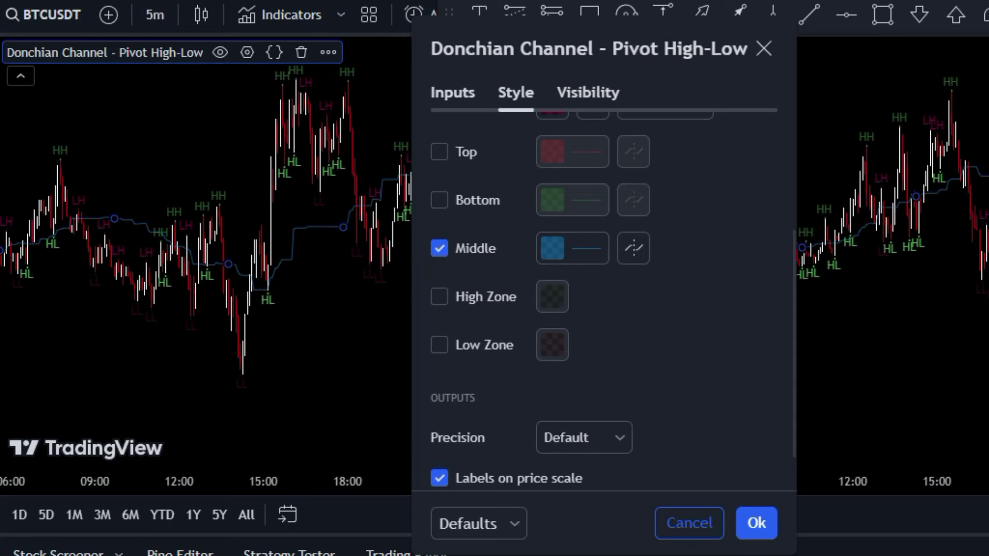
Step: Set the indicator's Middle line to 100% opacity and a bright blue color
left_click(576, 243)
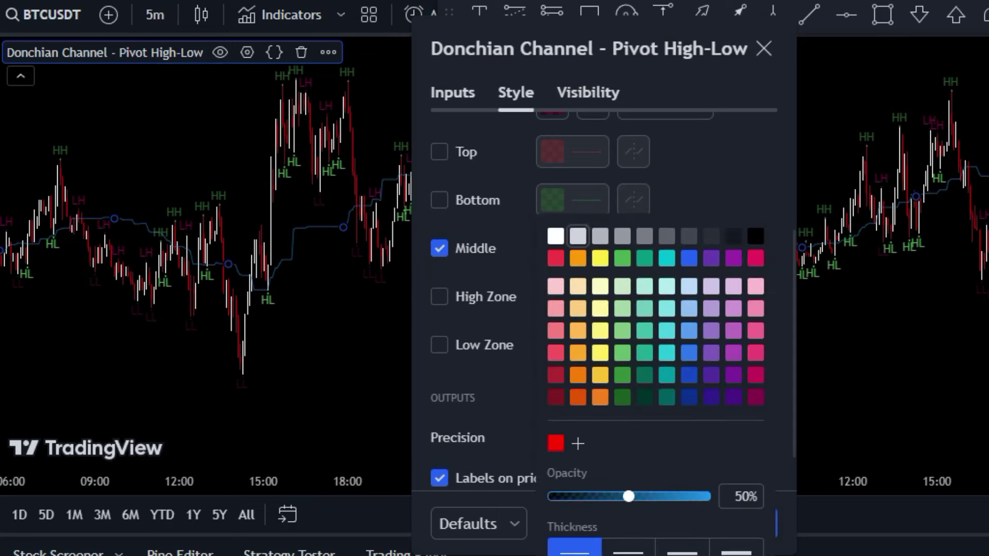
left_click_drag(629, 496, 705, 496)
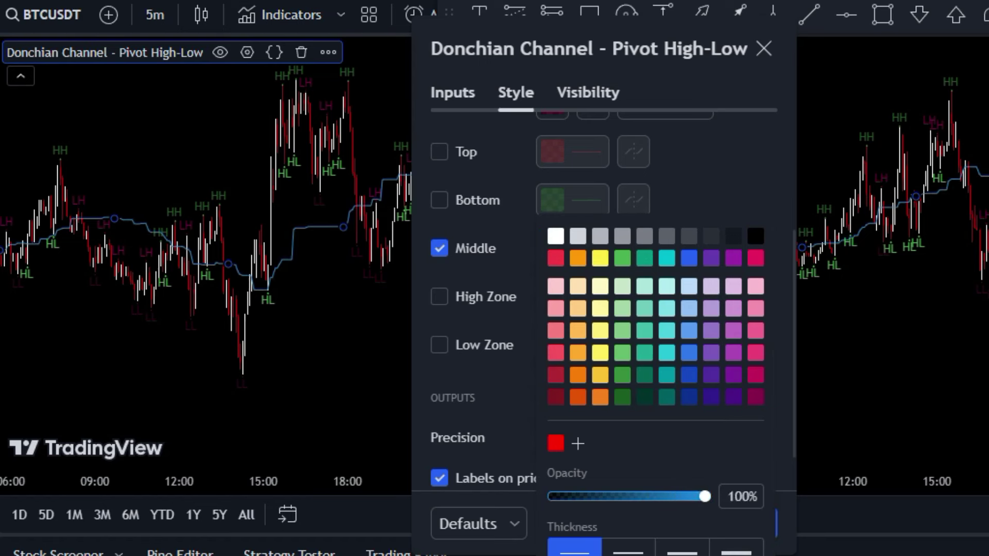
left_click(688, 258)
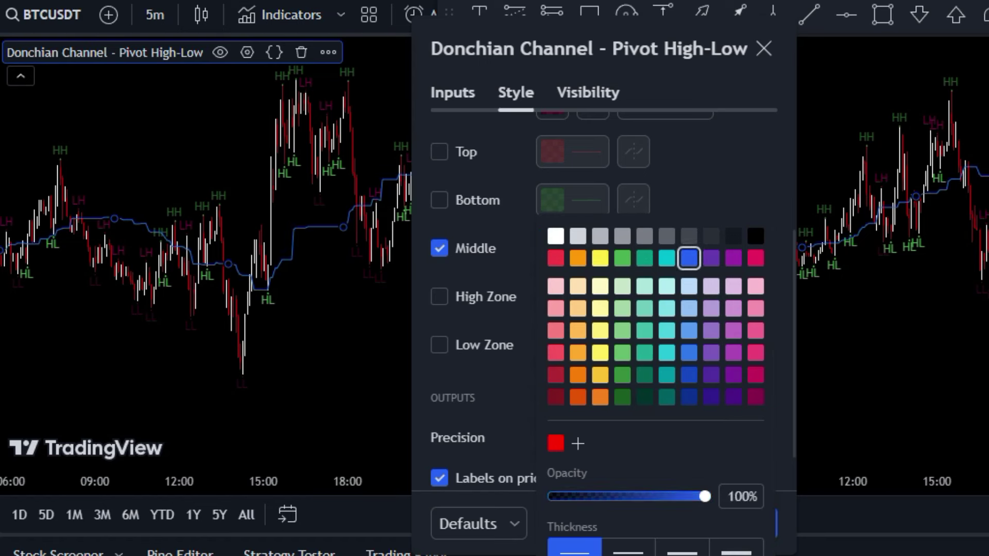
key("Escape")
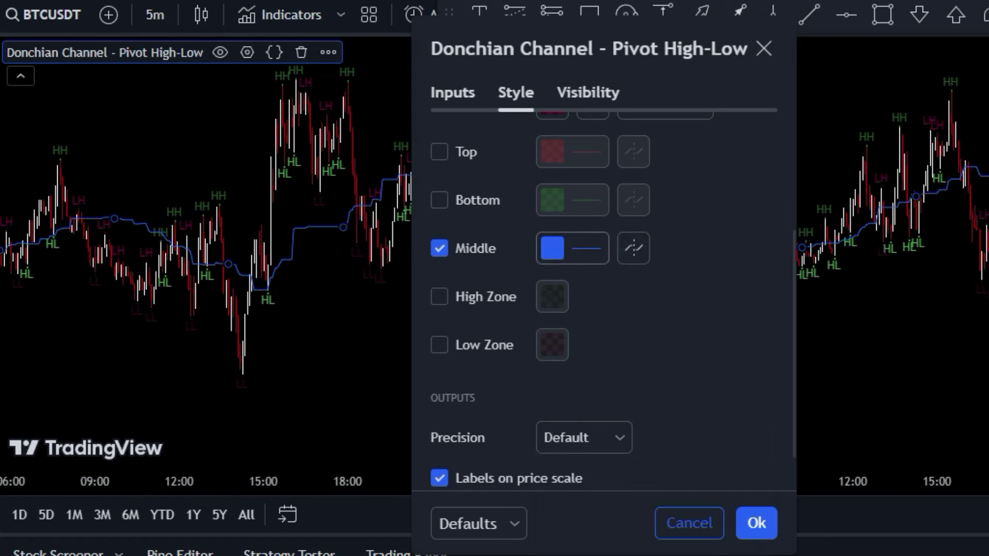
scroll(603, 298, "up", 4)
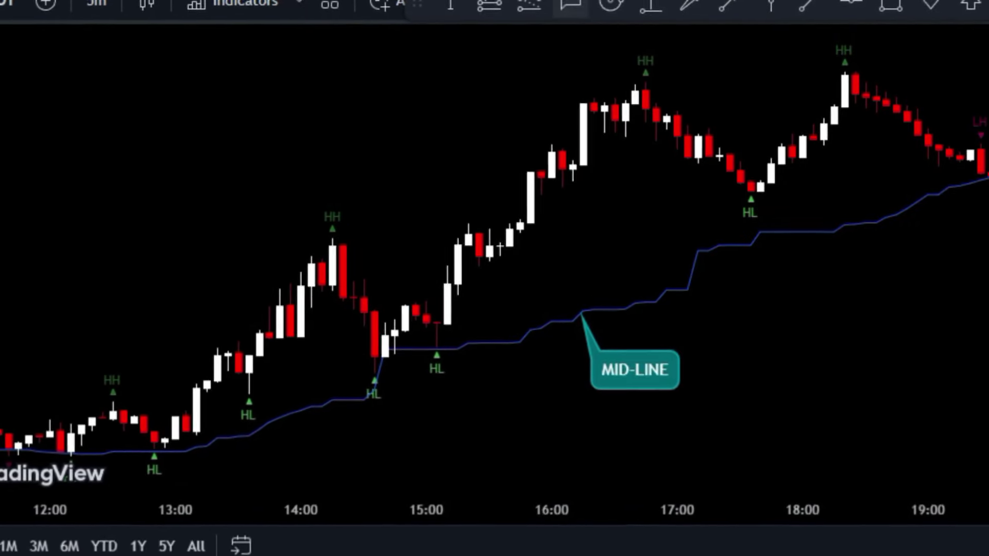
Step: Add a callout reading "PRICE CANDLES > MID-LINE" to the rising candles and draw an upward arrow along the mid-line
left_click(517, 177)
left_click(454, 116)
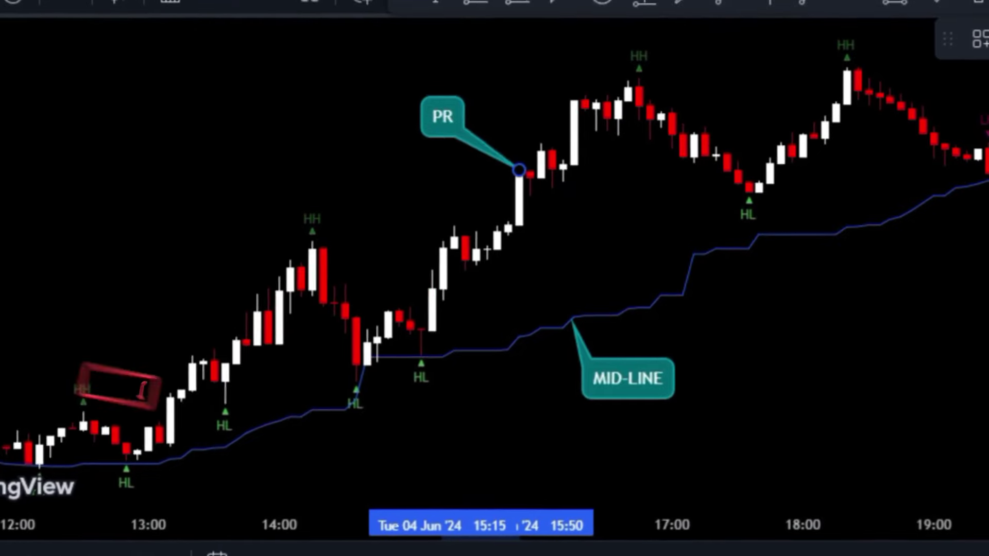
type("PRICE CANDL")
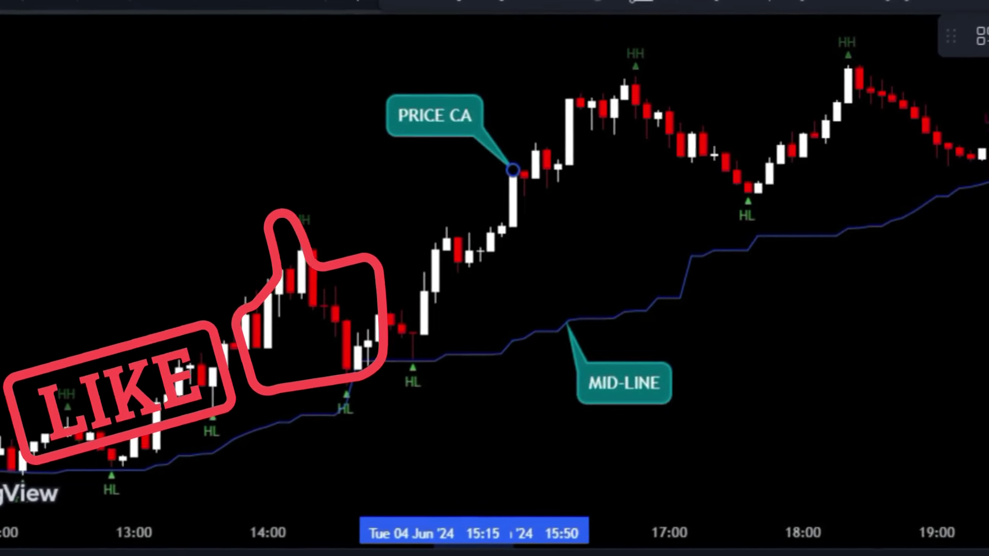
type("ES")
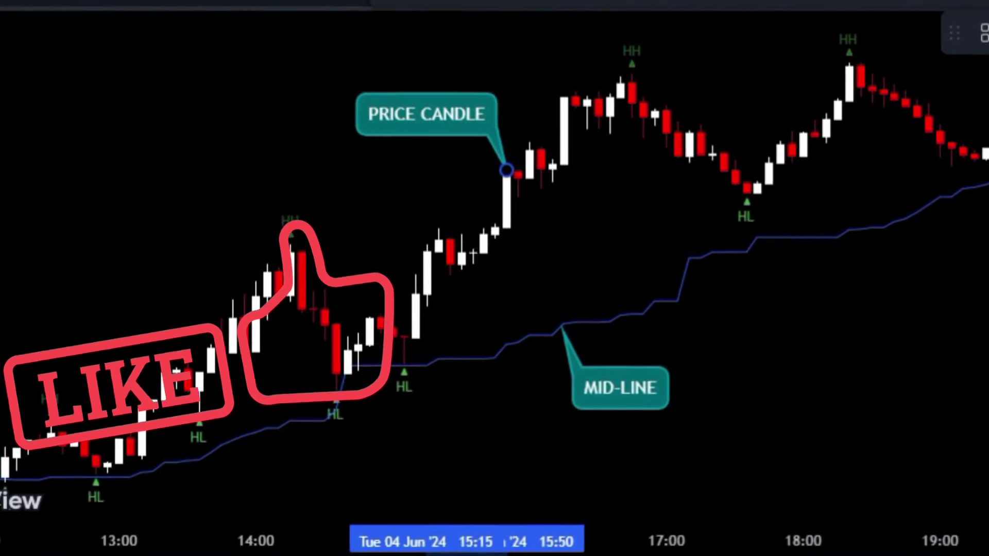
type(" > MID")
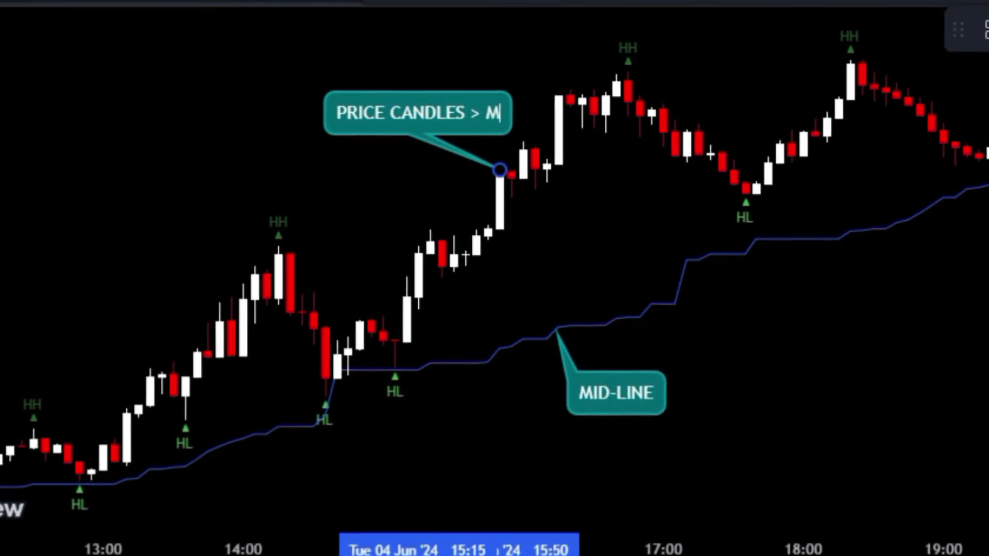
type("-LINE")
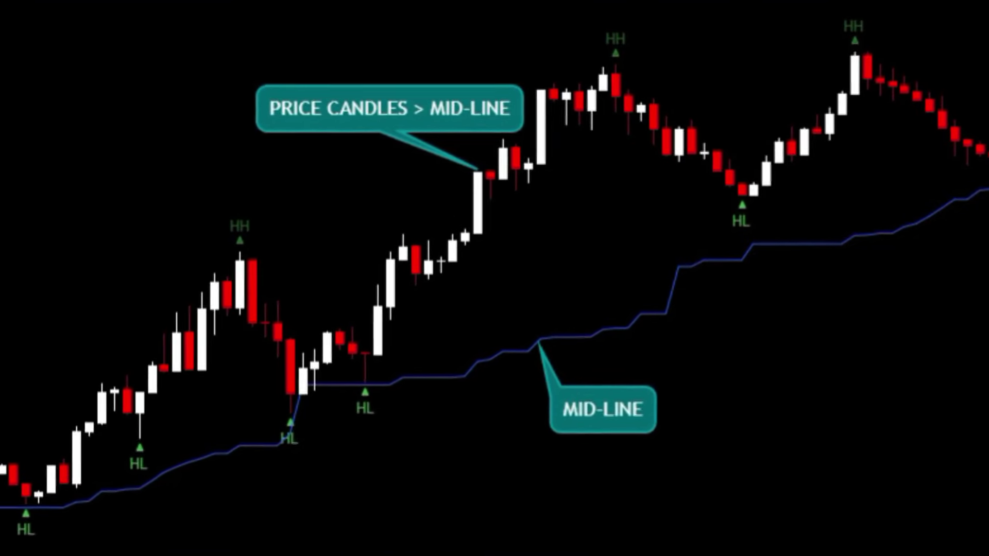
left_click(200, 490)
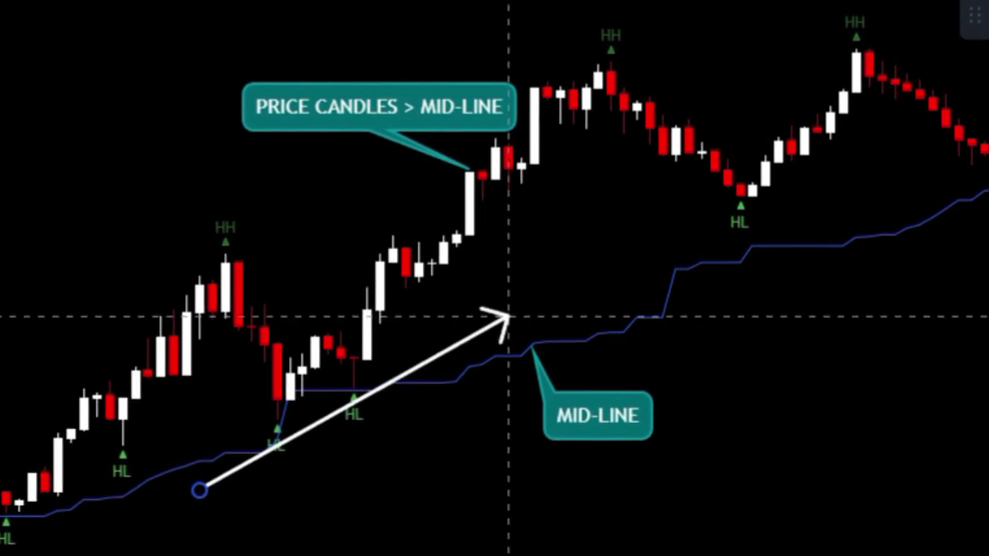
left_click(661, 238)
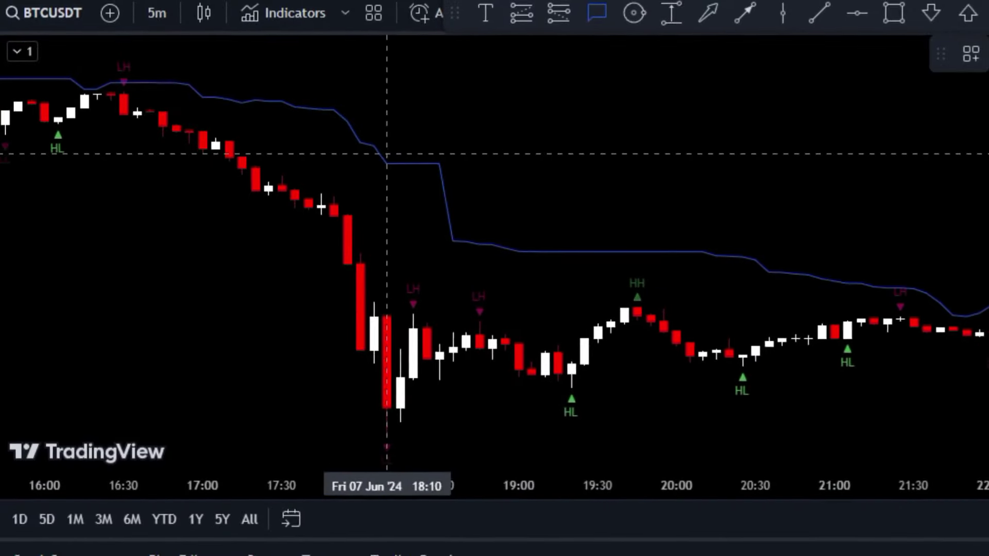
Step: Add a callout reading "MID-LINE" pointing at the falling blue line near the 18:10 candle
left_click(386, 153)
type("MID-LI")
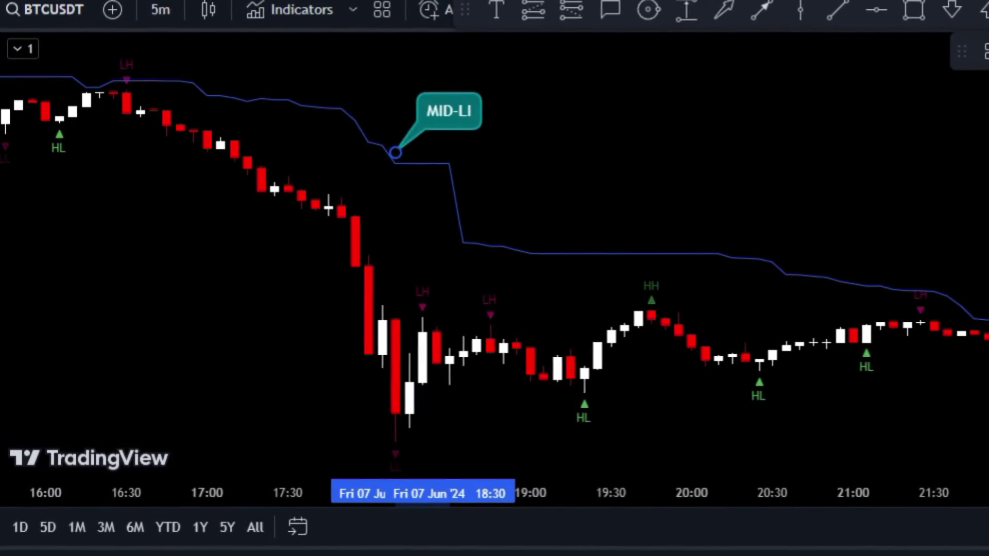
type("NE")
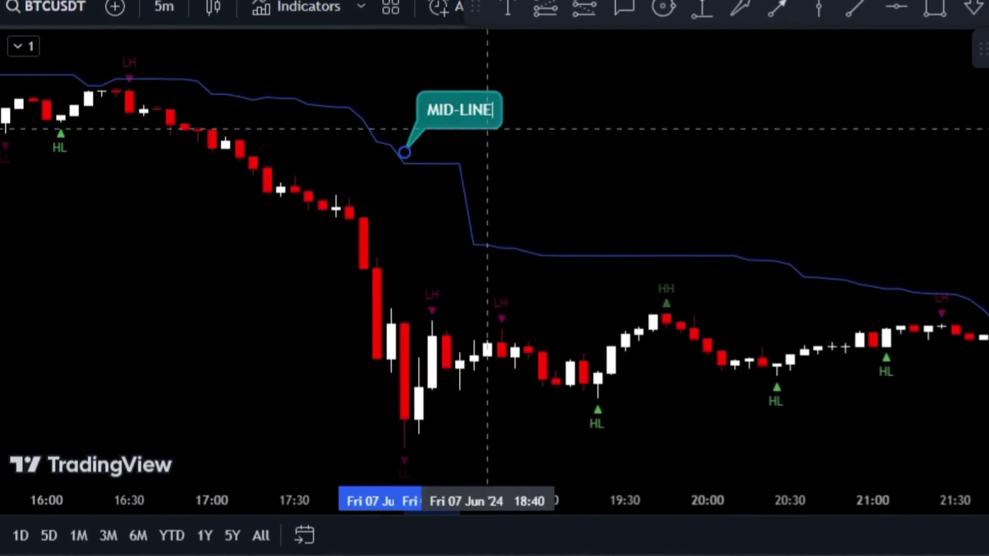
Step: Add a callout reading "PRICE CANDLES < MID-LINE" to the falling candles around 17:40 and reposition its label below them
left_click(322, 207)
type("PRICE CANDL")
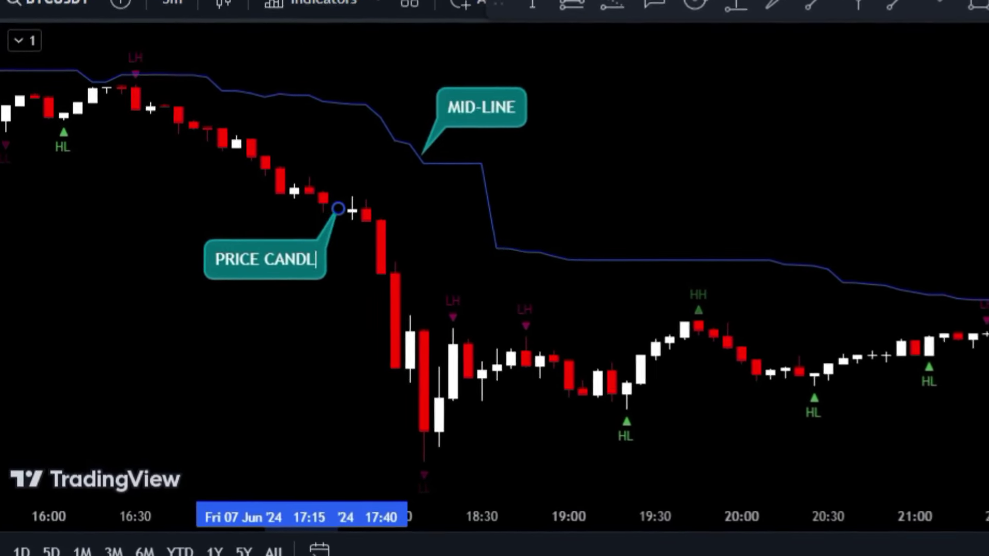
type("ES")
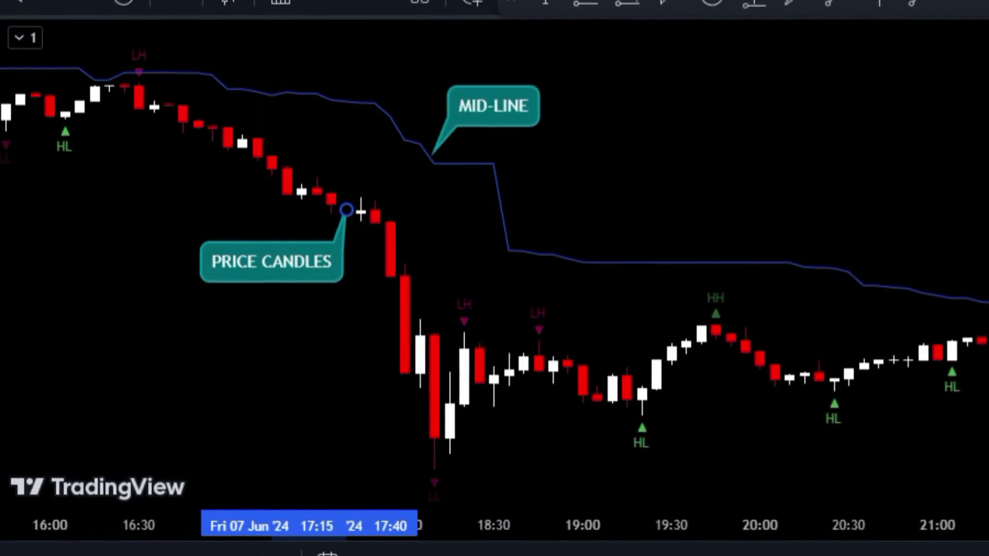
type(" < MID-LI")
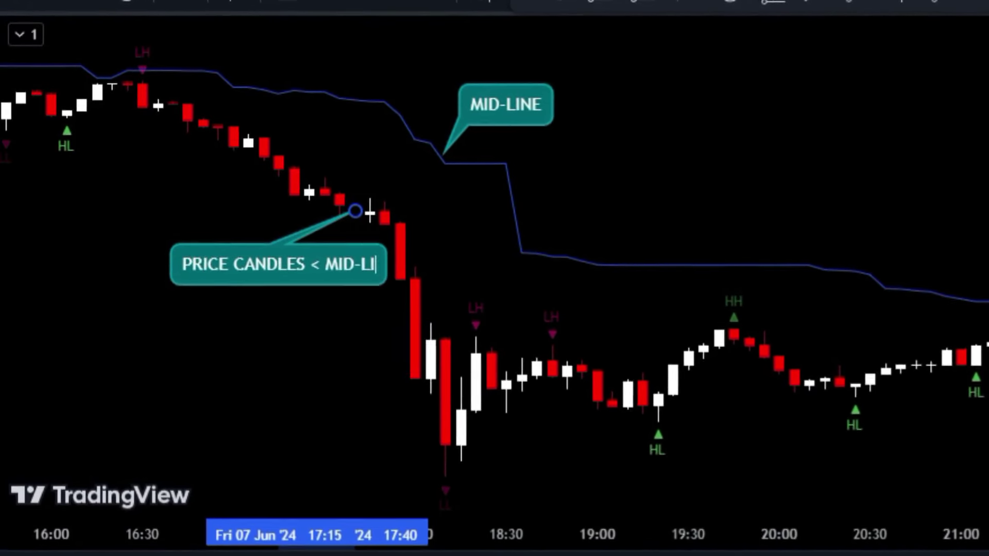
type("NEW")
key("BackSpace")
left_click(324, 276)
left_click_drag(330, 279, 300, 299)
left_click(287, 309)
left_click(302, 125)
left_click(724, 303)
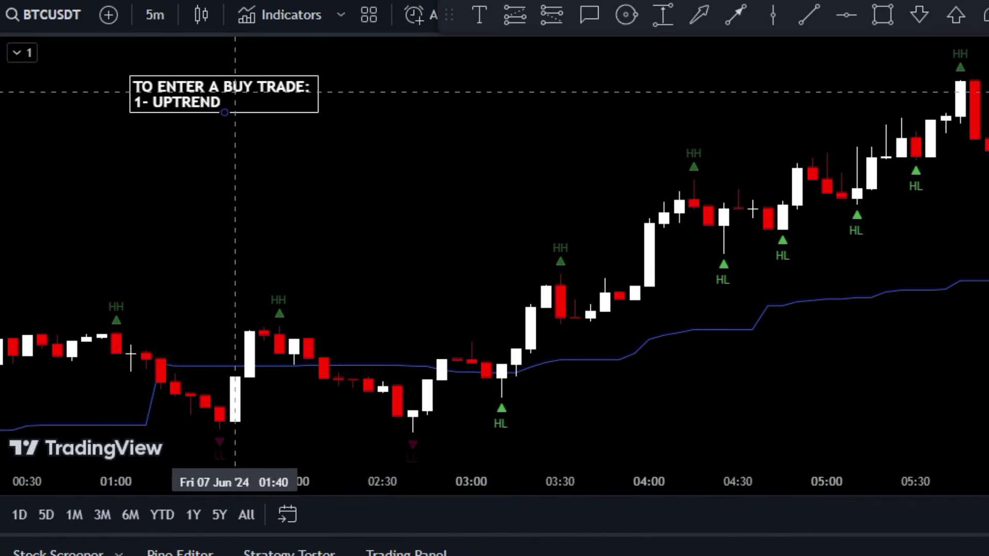
Step: Draw an upward arrow along the mid-line starting at 04:00 on 7 June and label it "PRICE > MID-LINE"
left_click(735, 14)
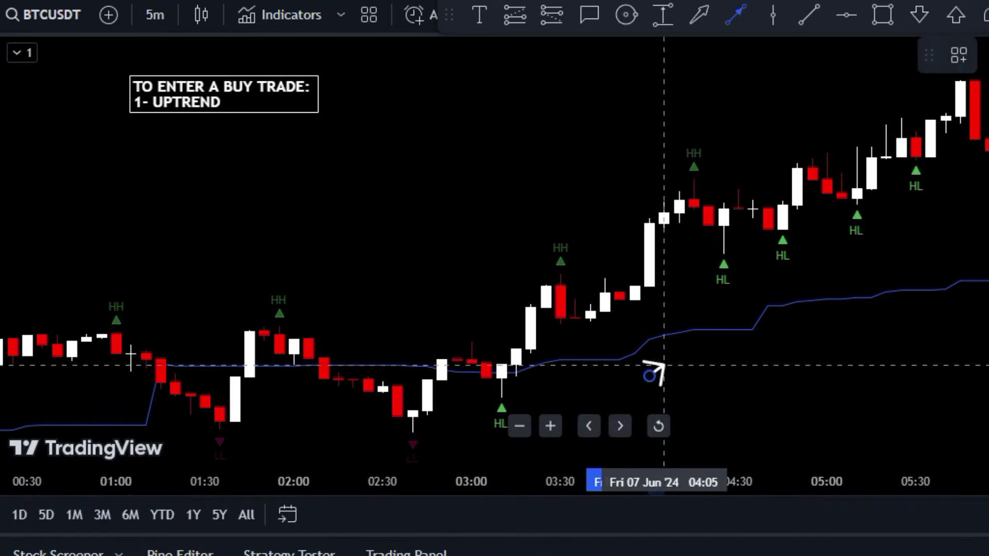
left_click(649, 375)
left_click(981, 266)
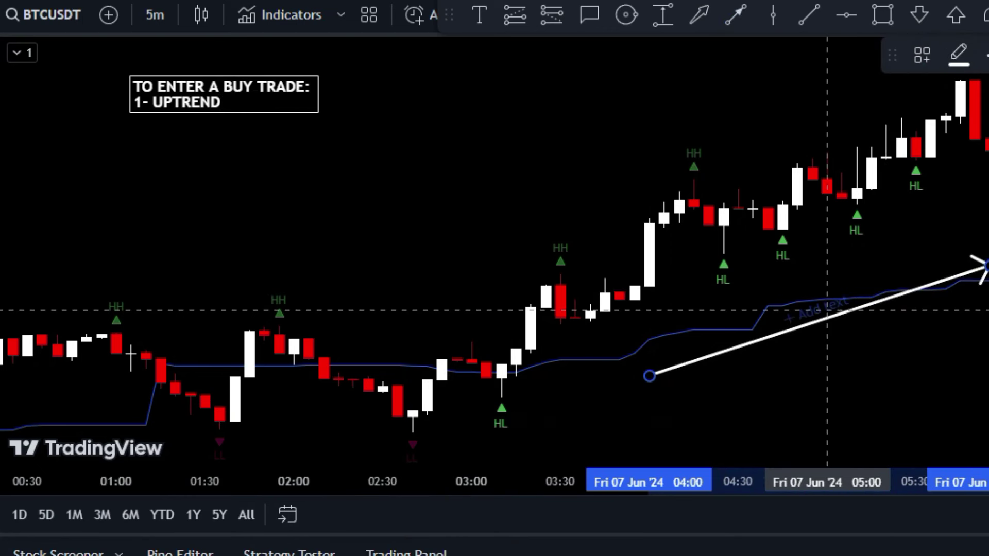
type("PRICE > MID-LINE")
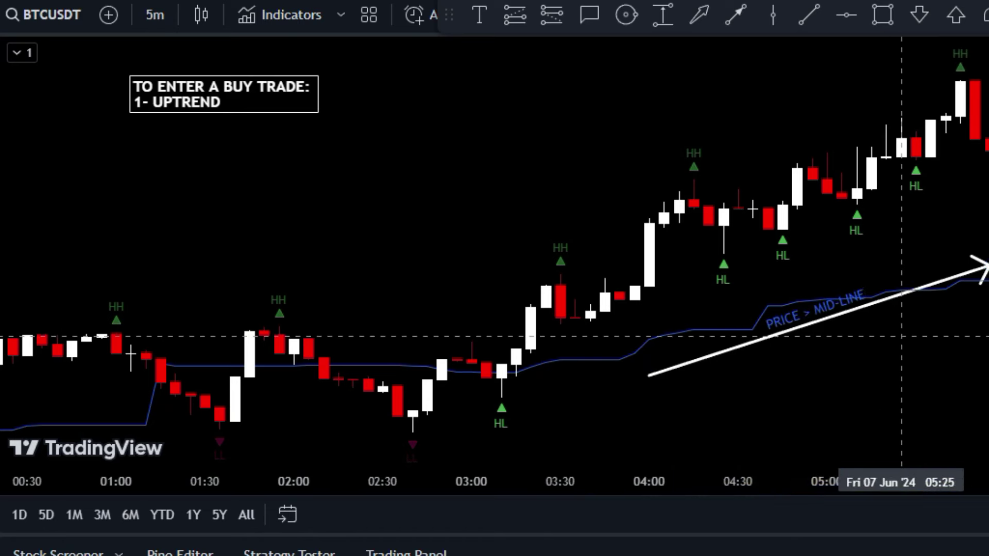
left_click_drag(905, 335, 850, 367)
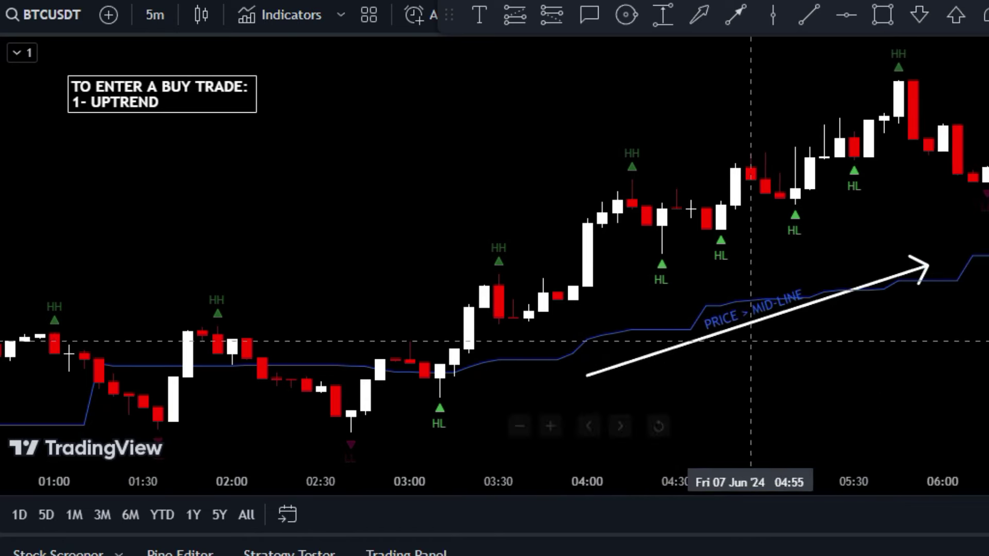
left_click(783, 347)
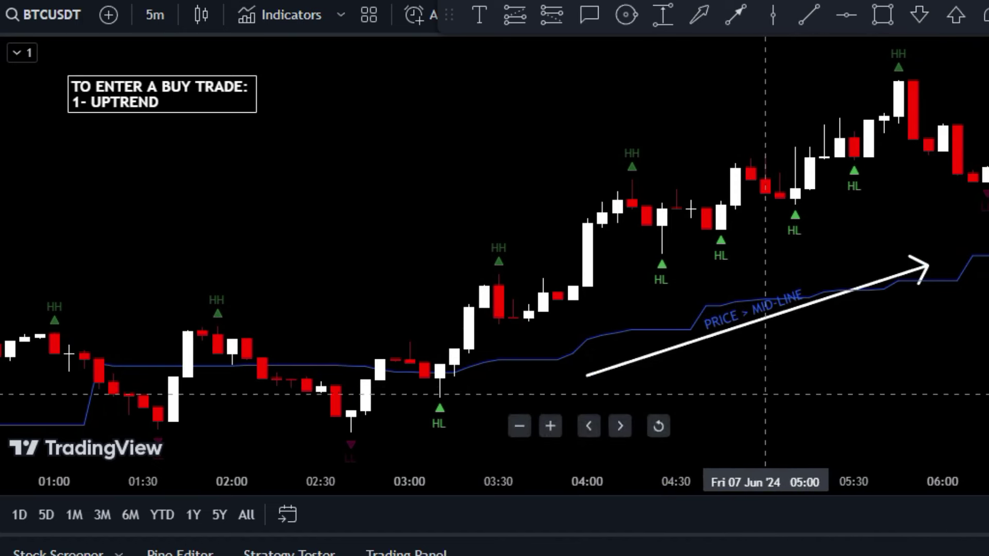
Step: Add the line "2- BULLISH BREAKOUT OF HH" to the buy-trade text note
left_click(173, 103)
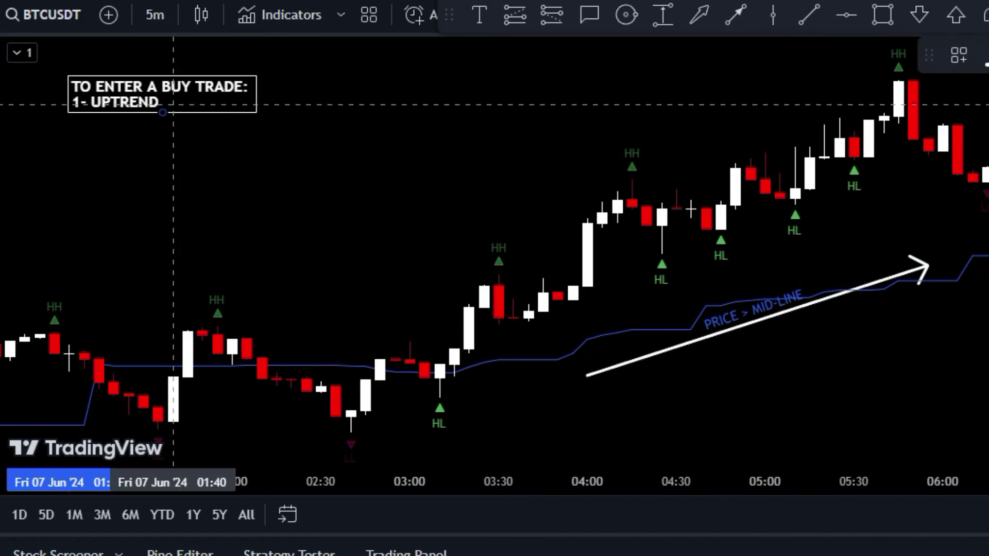
left_click(173, 103)
key("Return")
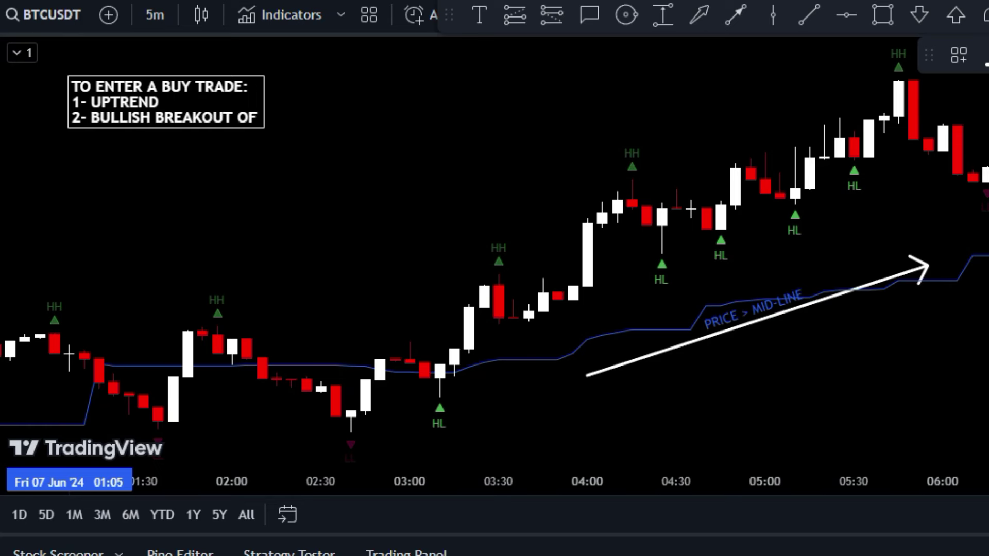
Step: Circle the HH marker at 03:30 and draw a horizontal line along its candle's high from 03:00 to 04:20
left_click(626, 14)
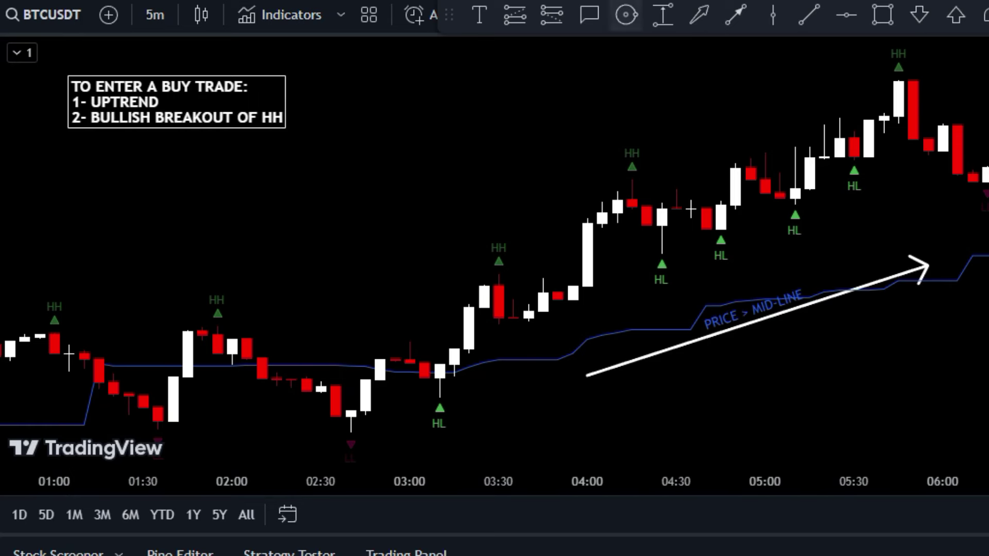
left_click(498, 230)
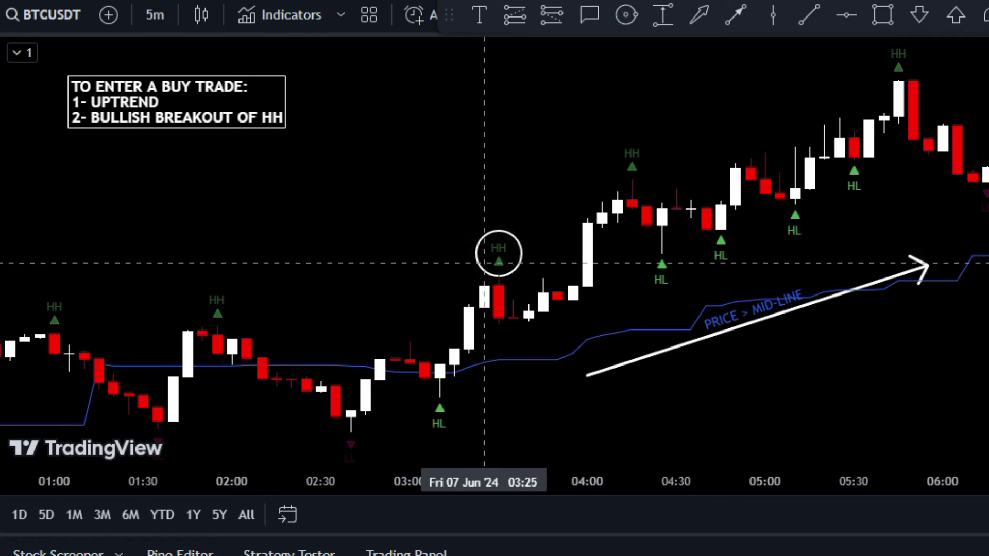
left_click(809, 14)
left_click(409, 273)
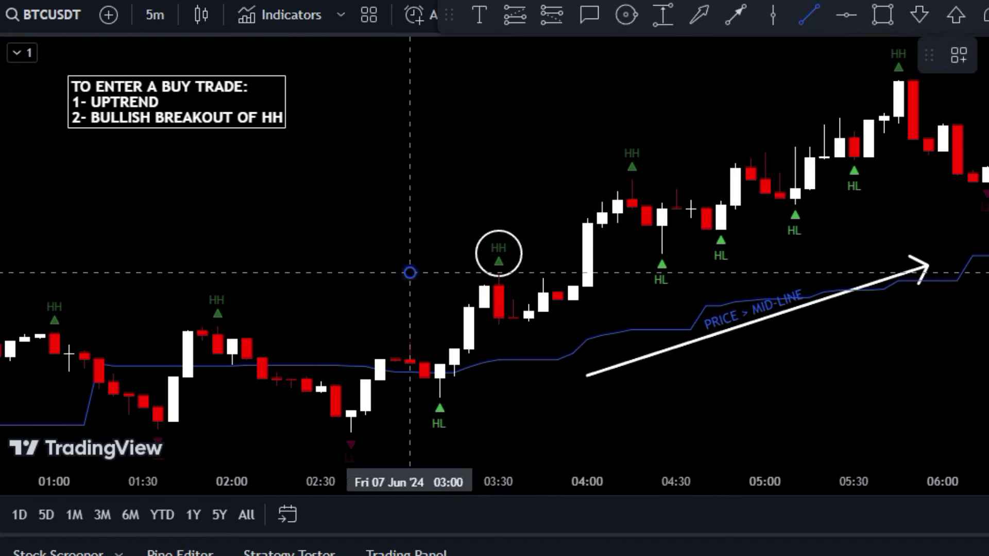
left_click(646, 273)
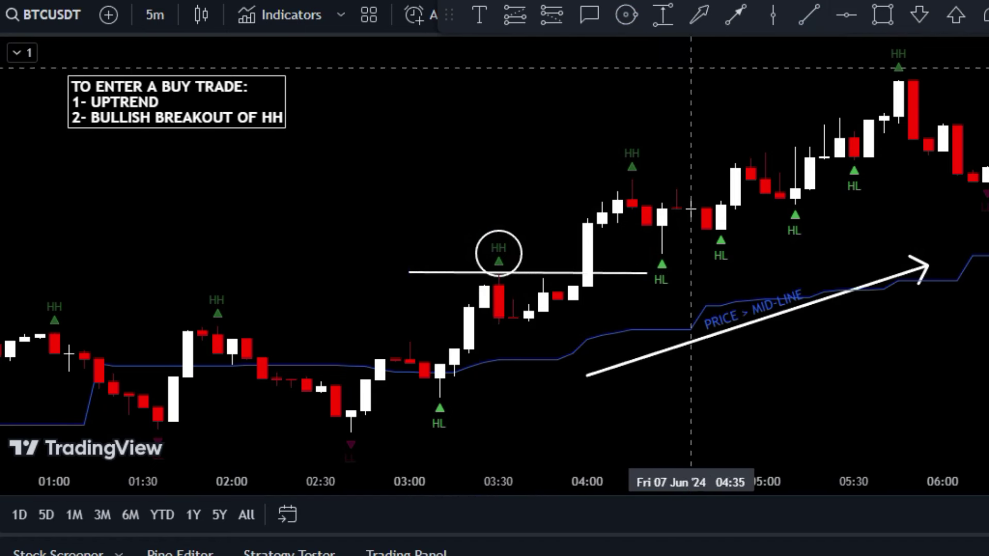
Step: Add a callout reading "BULLISH BREAKOUT" to the 04:00 candle crossing the HH line and move its label clear of the candles
left_click(587, 261)
type("BU")
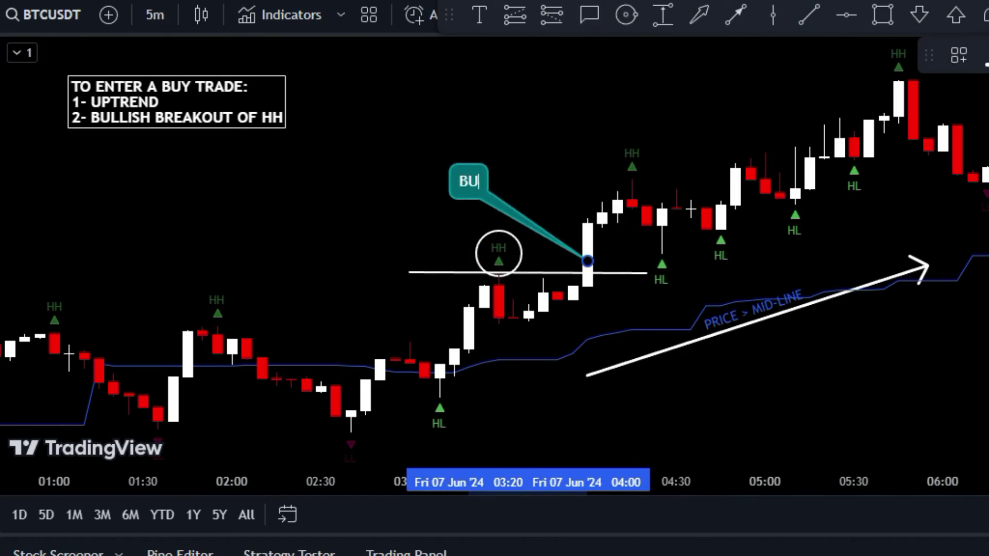
type("LLISH BREAKOUT")
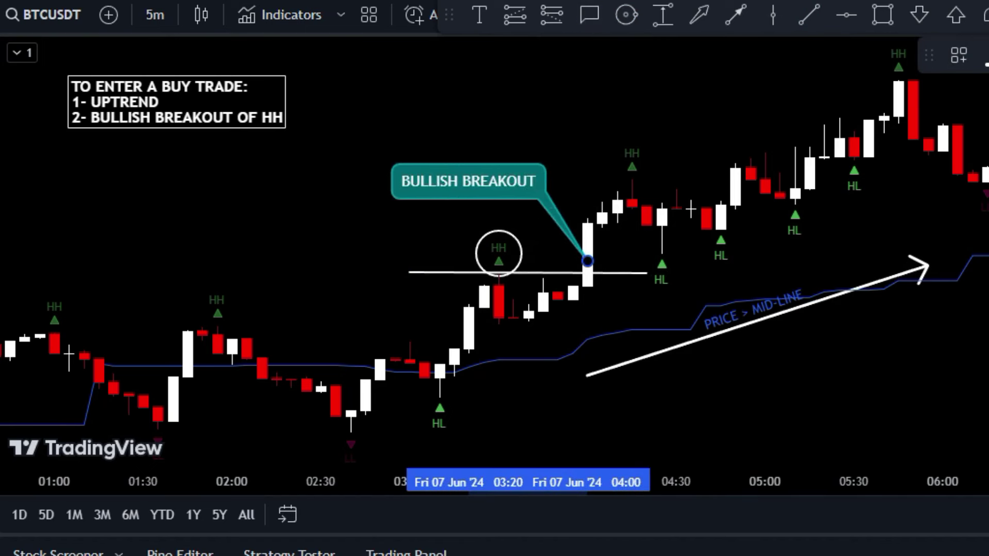
left_click(454, 174)
left_click_drag(455, 174, 455, 176)
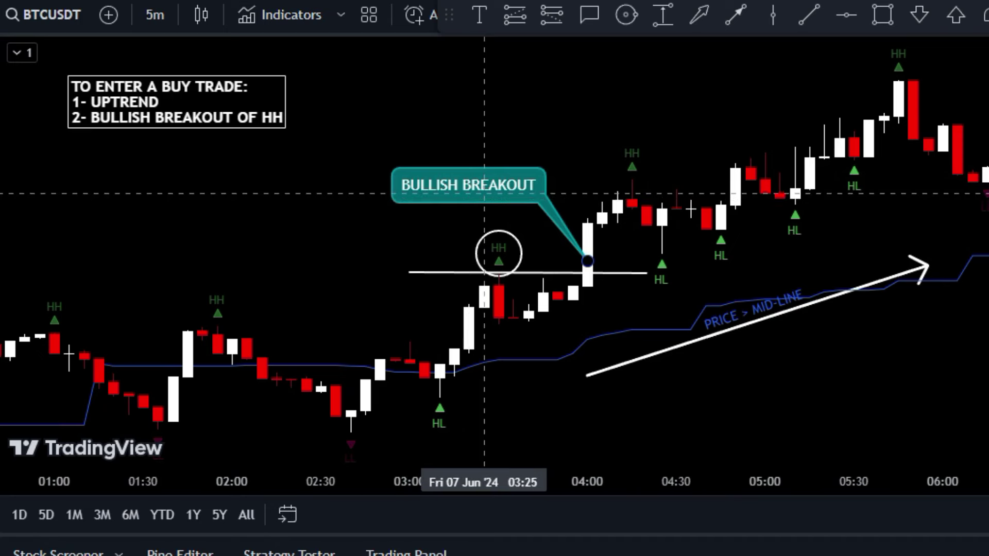
left_click_drag(510, 185, 466, 201)
left_click(808, 15)
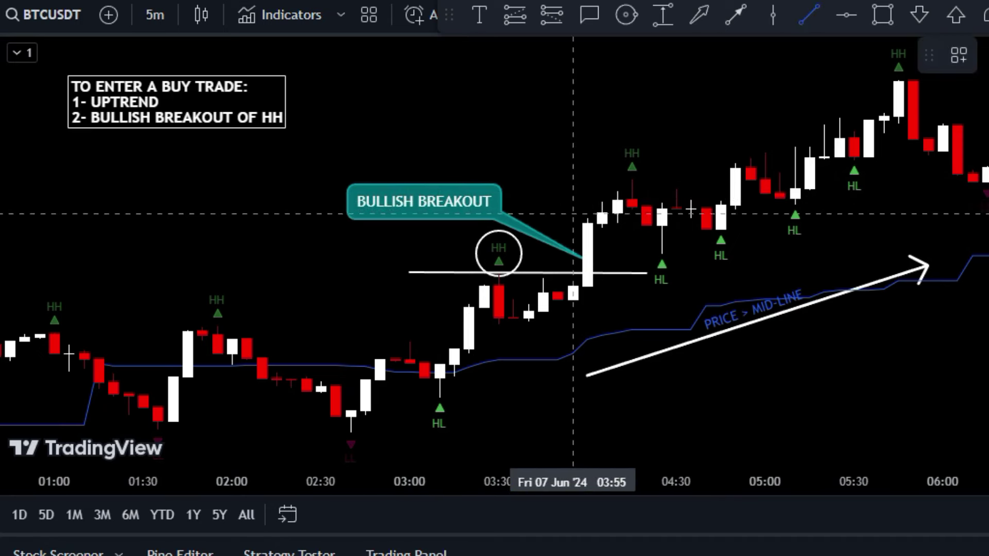
key("Escape")
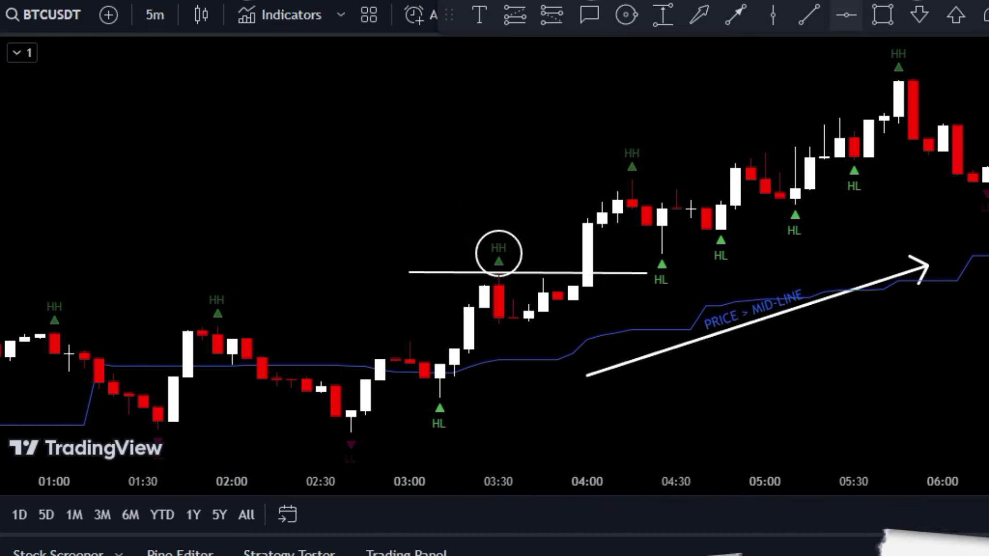
Step: Draw a horizontal line at the breakout candle's close from 03:30 to 04:25 and label it "ENTRY PRICE"
left_click(808, 14)
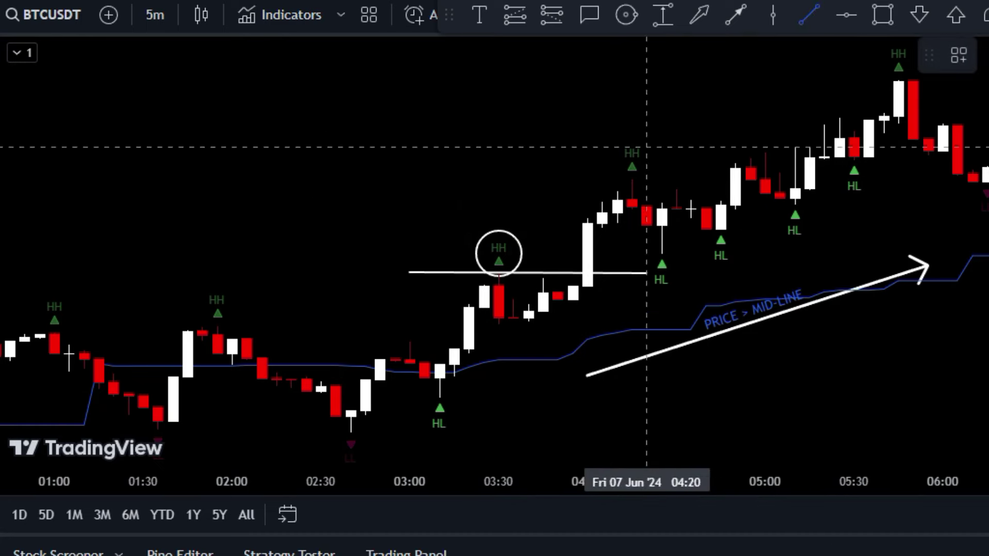
left_click(498, 224)
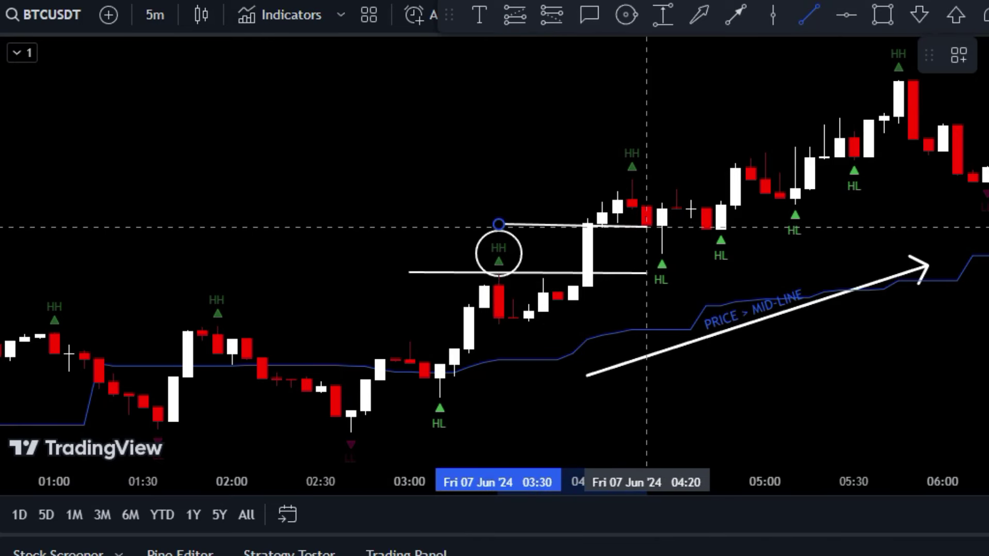
left_click(662, 223)
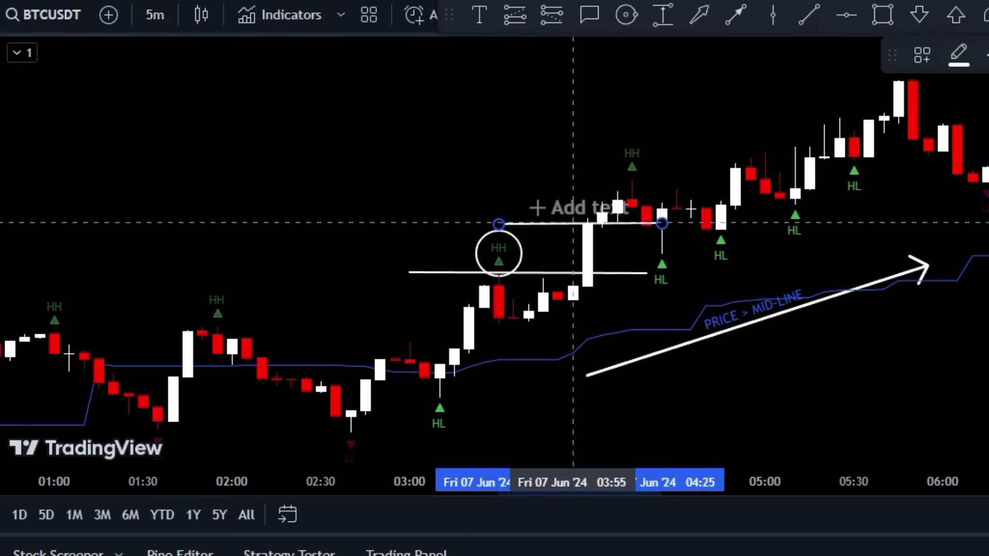
type("ENTRY")
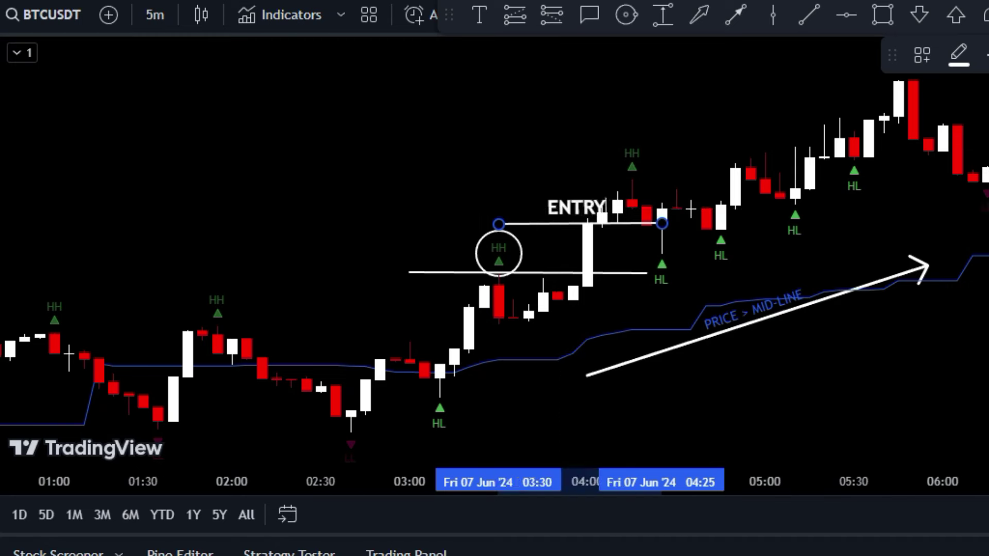
type(" PRICE")
left_click(513, 175)
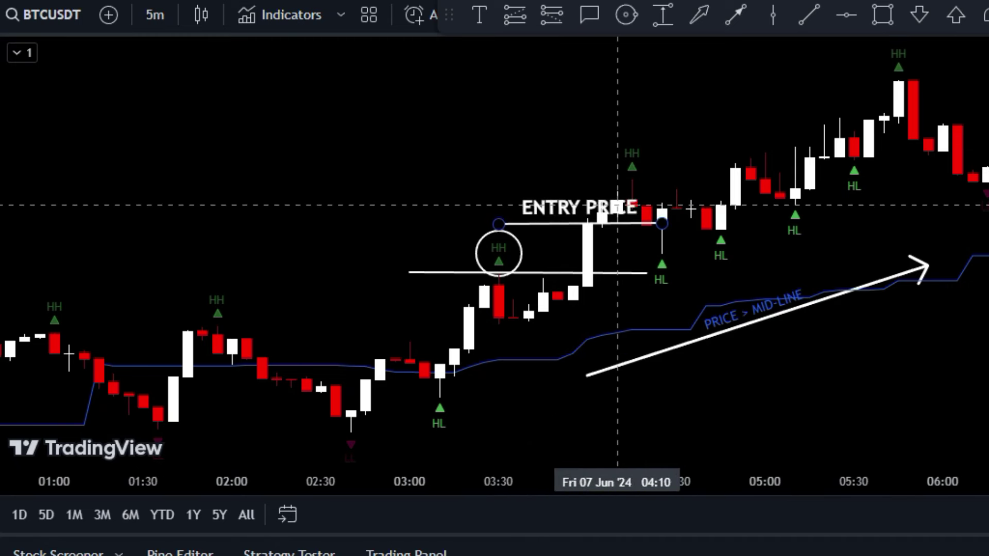
Step: Delete the "PRICE > MID-LINE" arrow and add a text note reading "STOPLOSS: HL / MID-LINE" in the empty upper area of the chart
left_click(765, 319)
key("Delete")
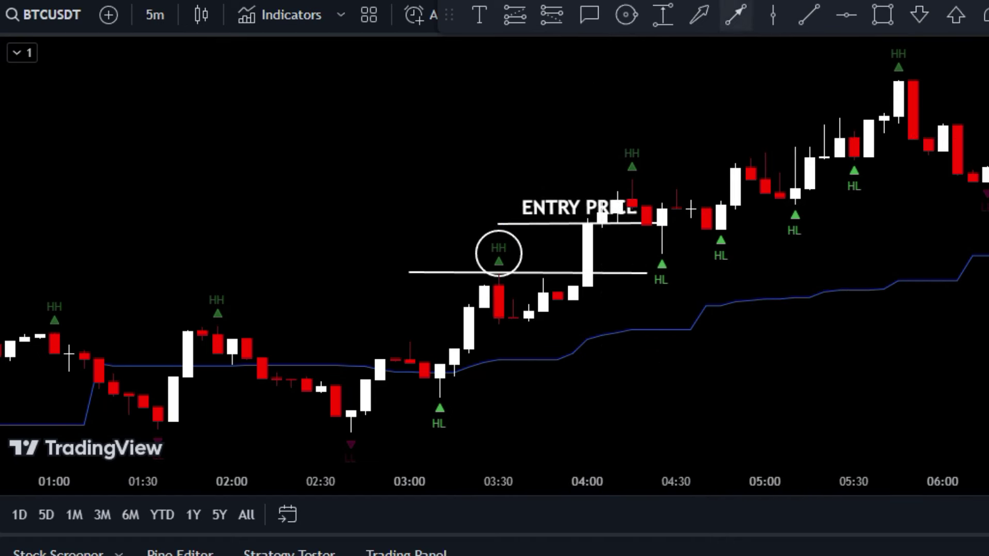
left_click(479, 14)
left_click(143, 82)
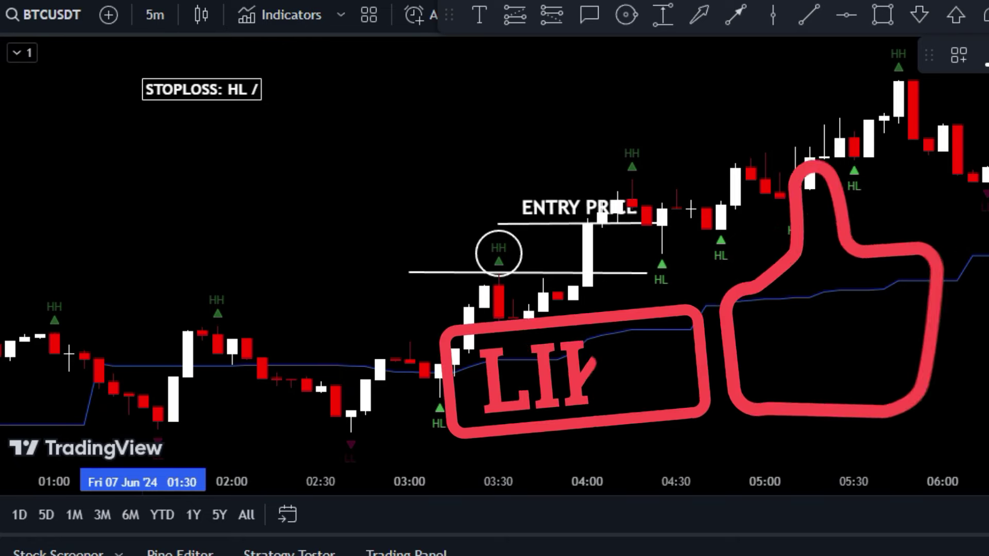
type("MID")
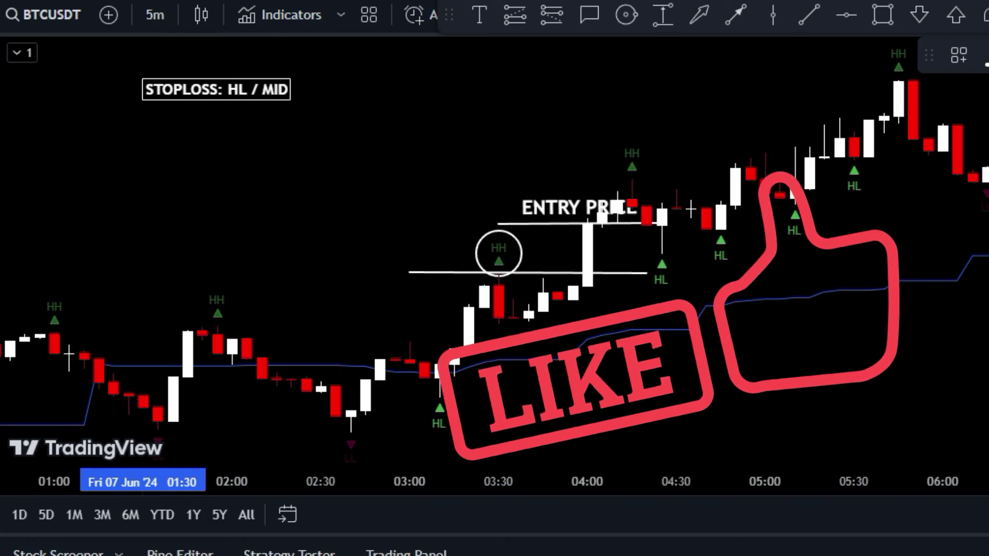
type("-LINE")
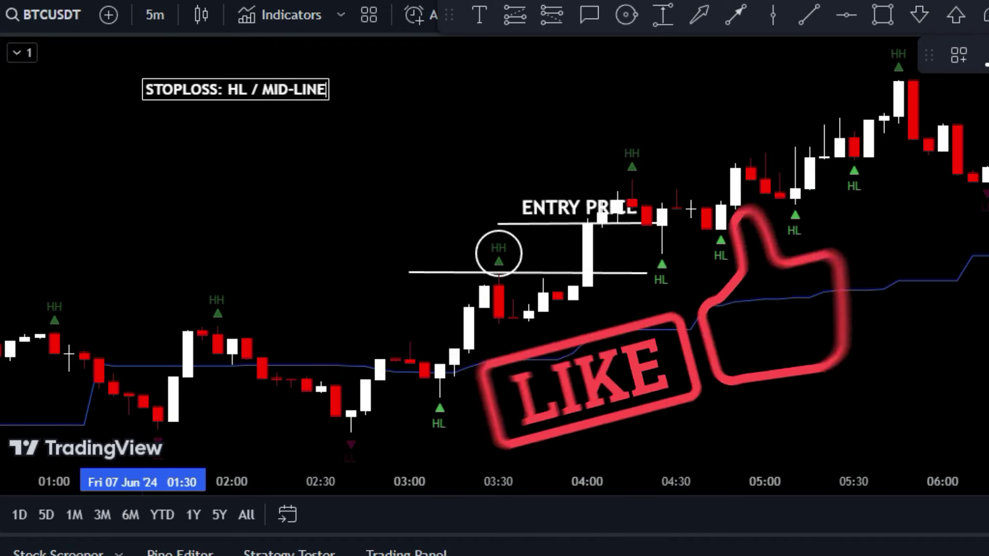
Step: Place a long position at the 04:00 entry price and extend its stop to the mid-line, about 264.40 below entry
left_click(515, 15)
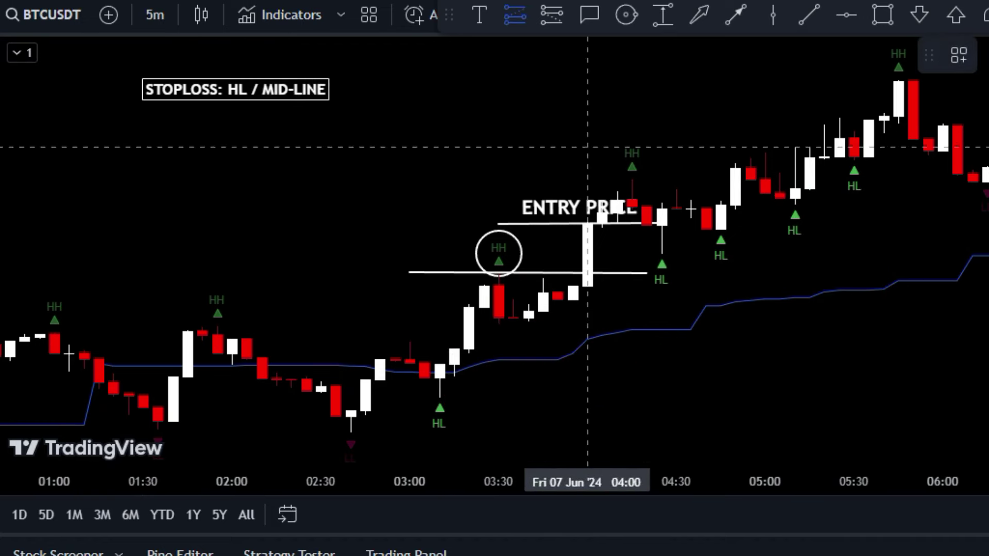
left_click(587, 224)
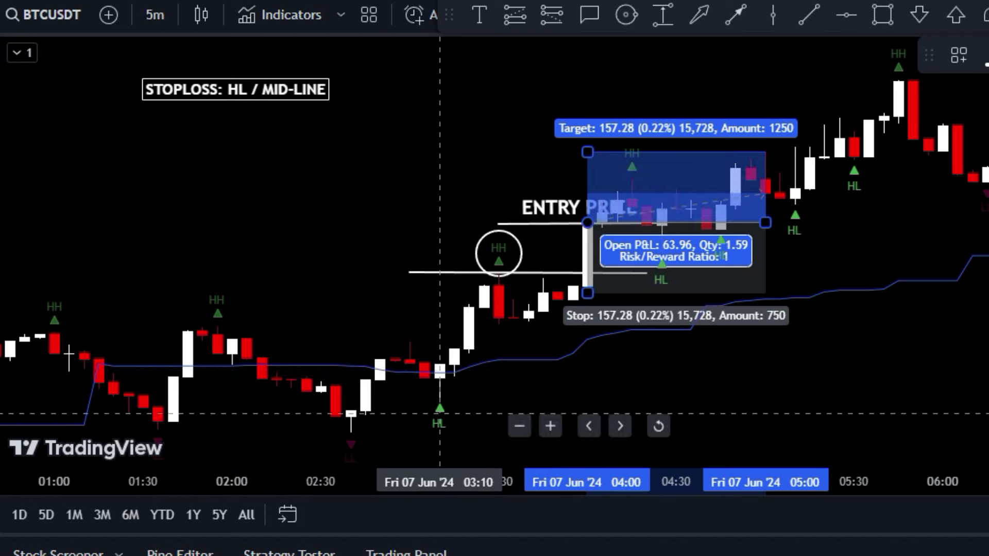
left_click_drag(588, 292, 588, 341)
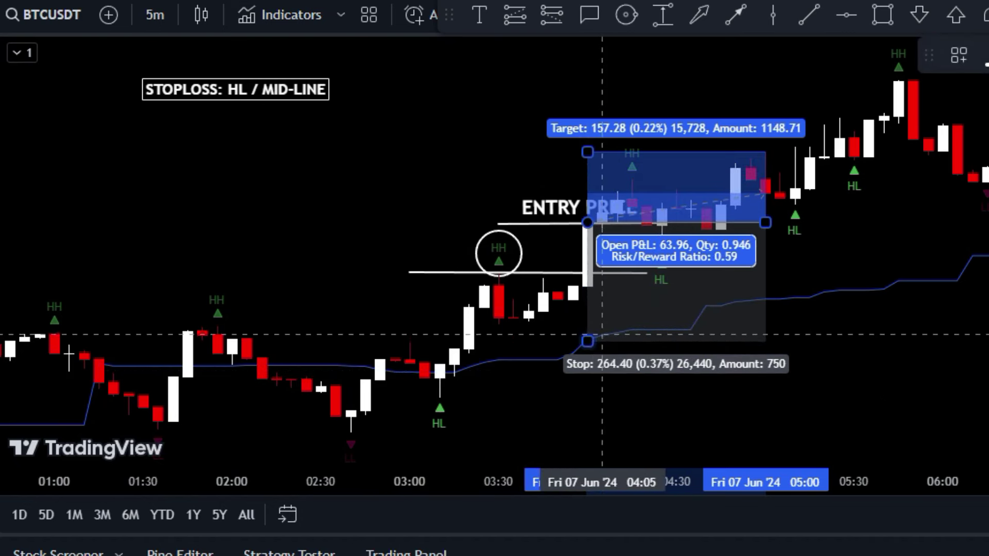
left_click(424, 209)
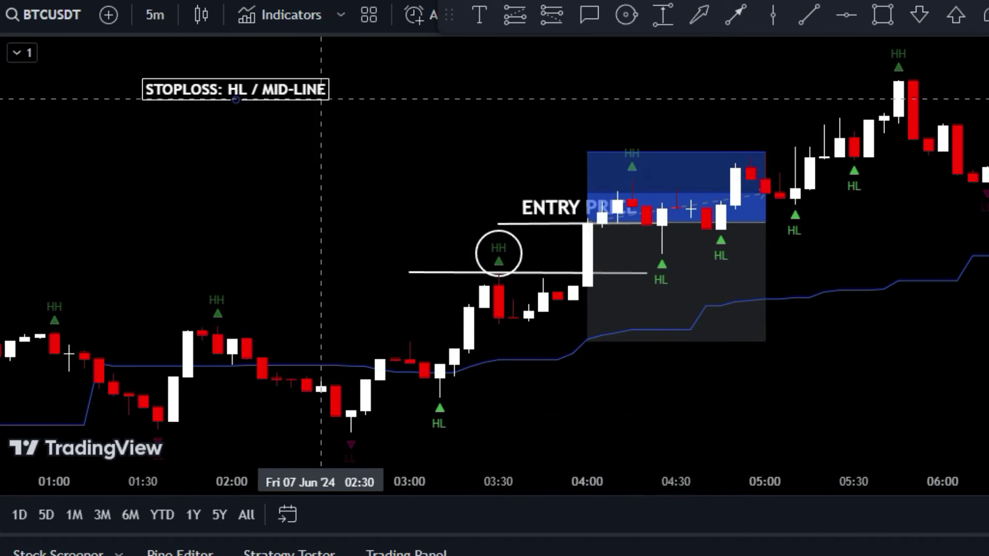
Step: Add a second line reading "TARGET: 1.5X STOPLOSS" to the stop-loss text note
left_click(320, 94)
key("Return")
type("TARGET: 1.5X STOPLOSS")
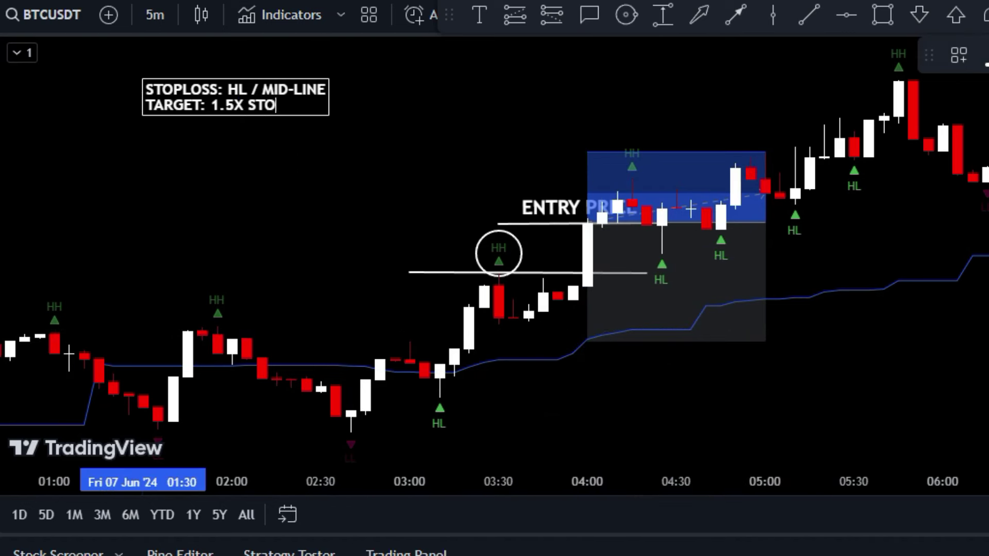
left_click(320, 135)
Step: Raise the long position's target to about 395.21 above entry and extend the position's time span to about 11:30
left_click_drag(588, 153, 588, 45)
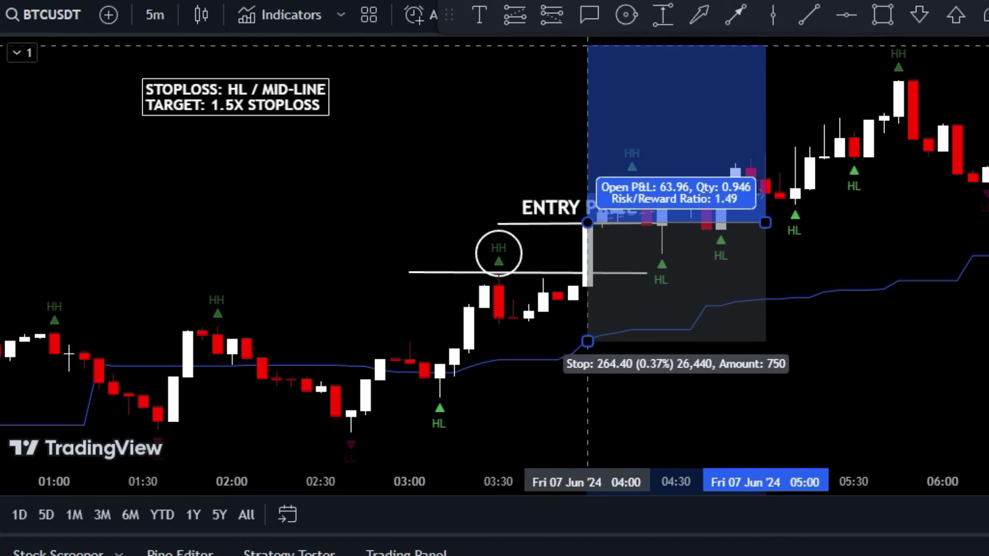
left_click_drag(914, 281, 533, 269)
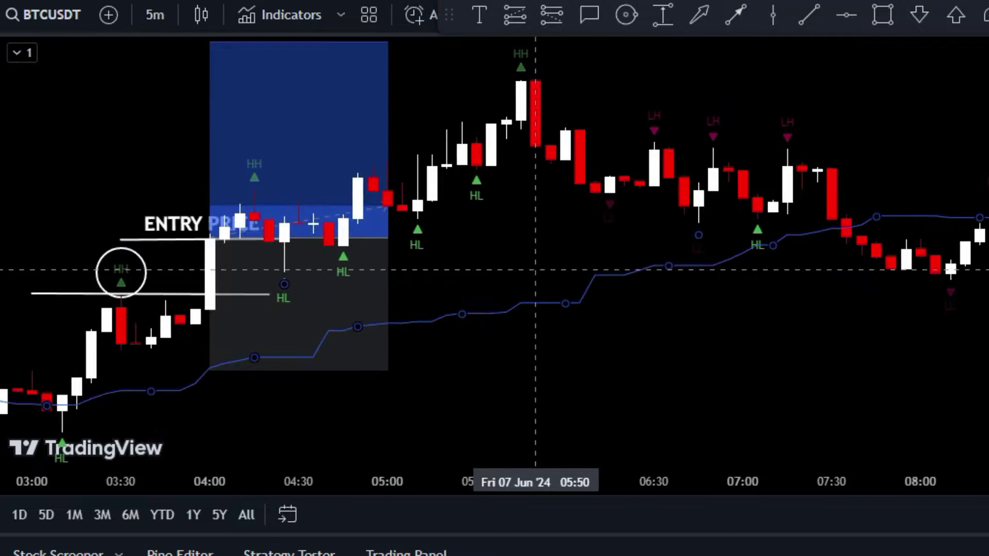
scroll(688, 284, "down", 4)
left_click_drag(825, 309, 458, 309)
scroll(547, 318, "down", 2)
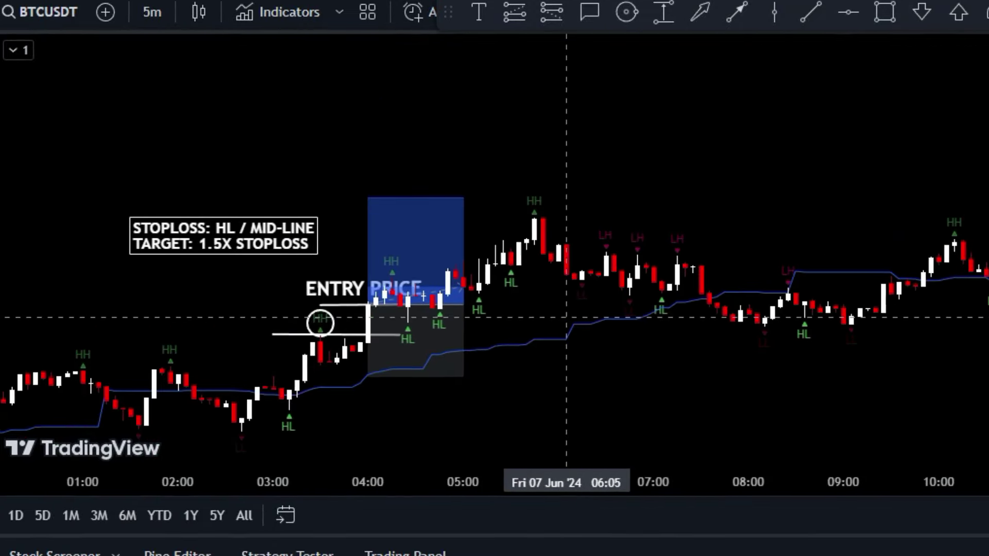
left_click_drag(600, 344, 547, 340)
left_click(394, 303)
left_click_drag(394, 304, 983, 300)
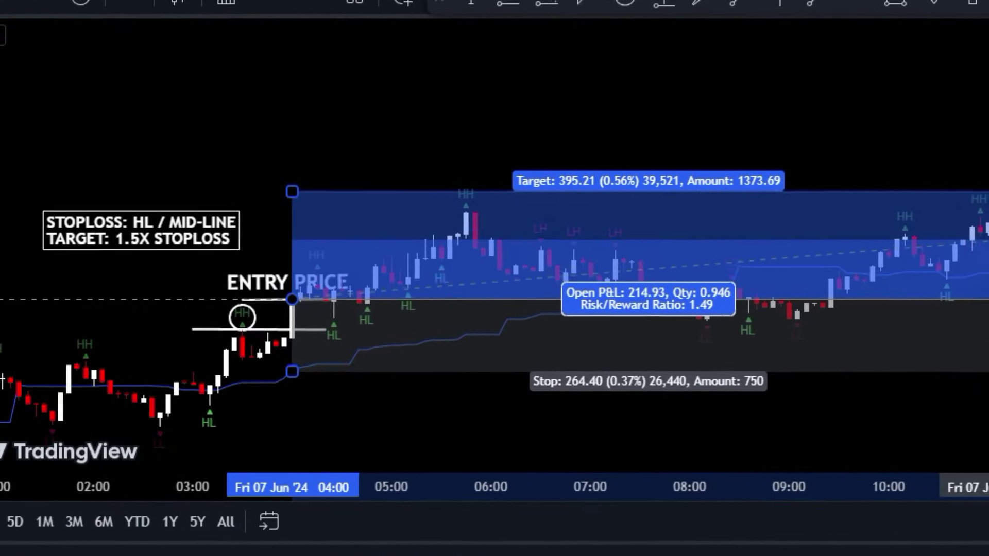
left_click_drag(247, 220, 129, 220)
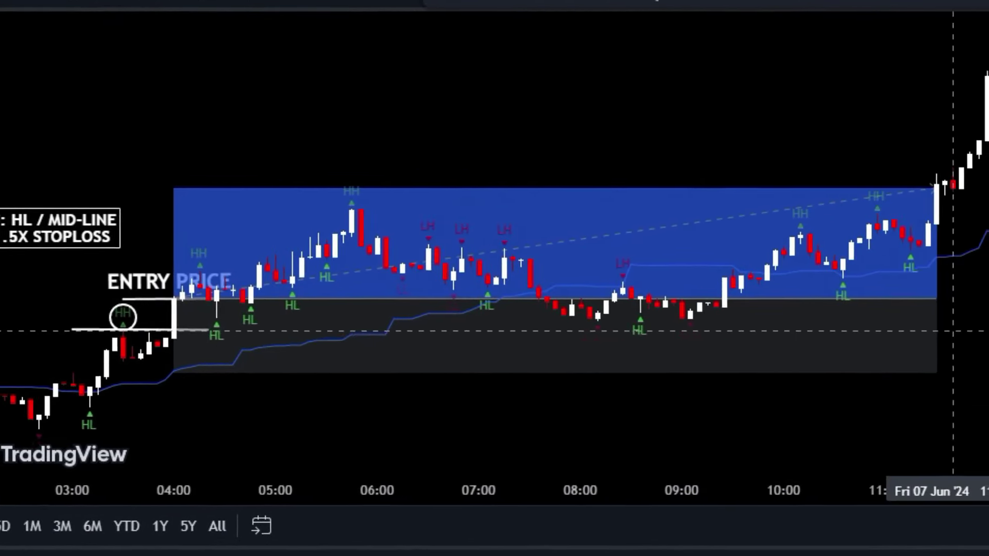
left_click_drag(61, 222, 486, 143)
left_click_drag(723, 140, 669, 141)
mouse_move(547, 287)
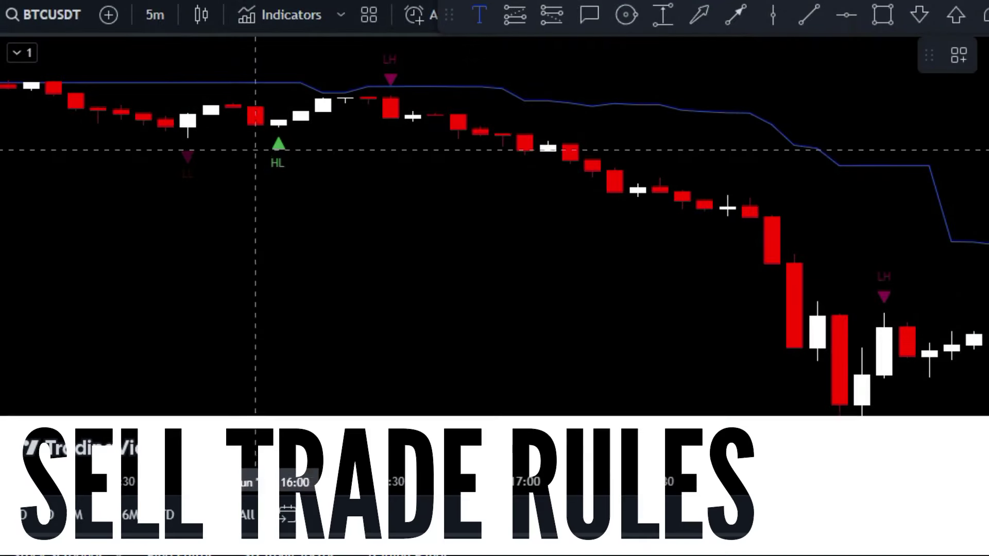
Step: Add a text note below the 15:20 candles reading "TO ENTER A SELL TRADE:" with a second line "1- DOWNTREND"
left_click(76, 232)
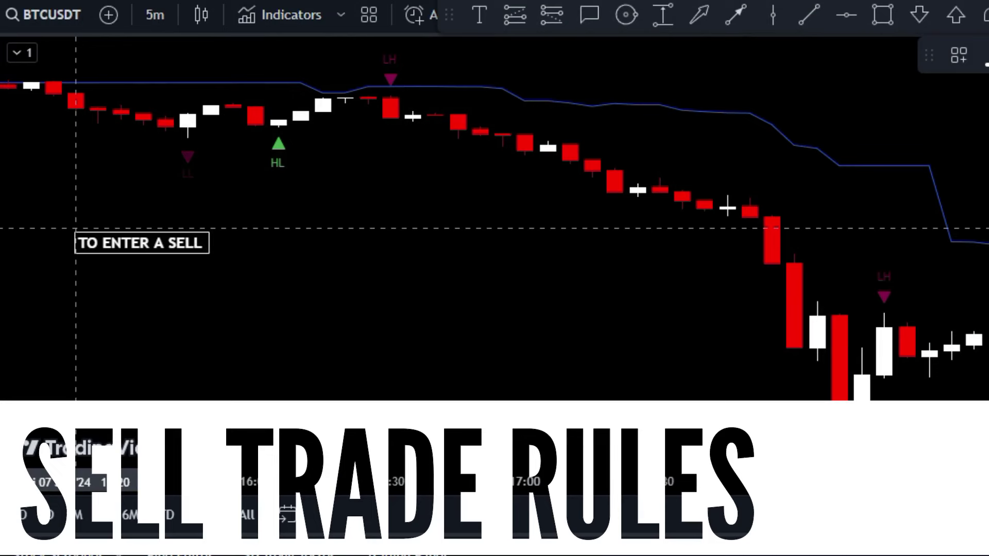
type("TO ENTER A SELL TRADE:")
key("Return")
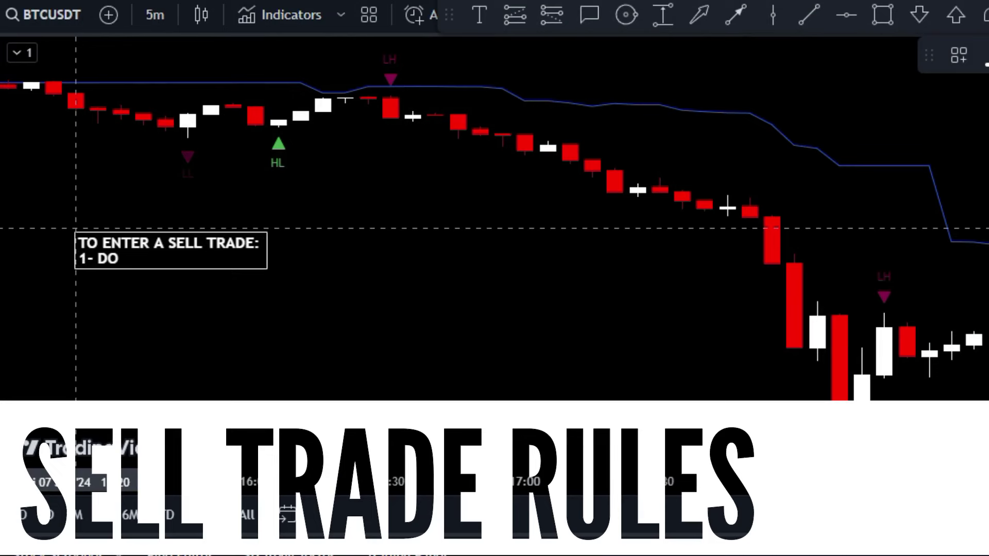
type("1- DOWNTREND")
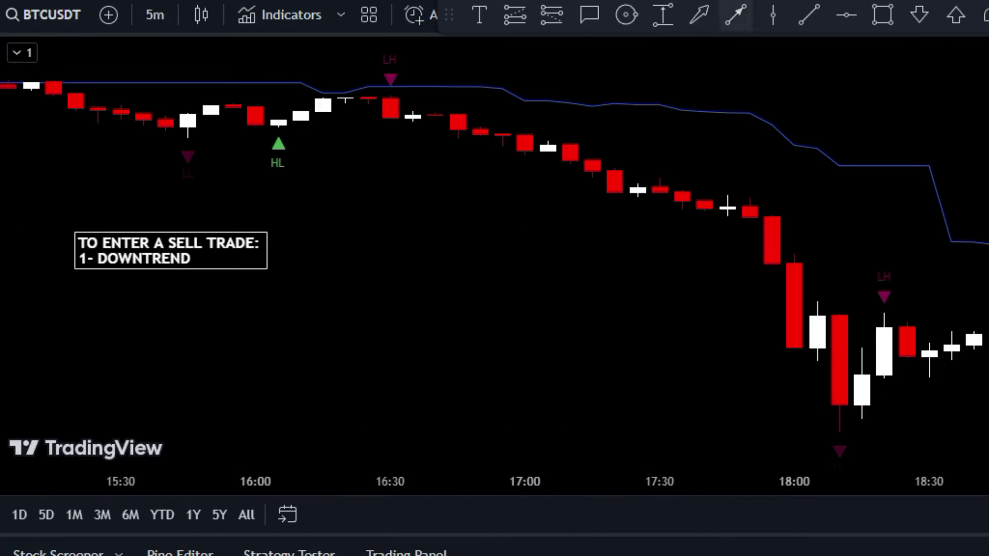
Step: Draw a descending arrow from 17:10 to 18:25 between the candles and the mid-line
left_click(736, 15)
left_click(570, 109)
left_click(906, 234)
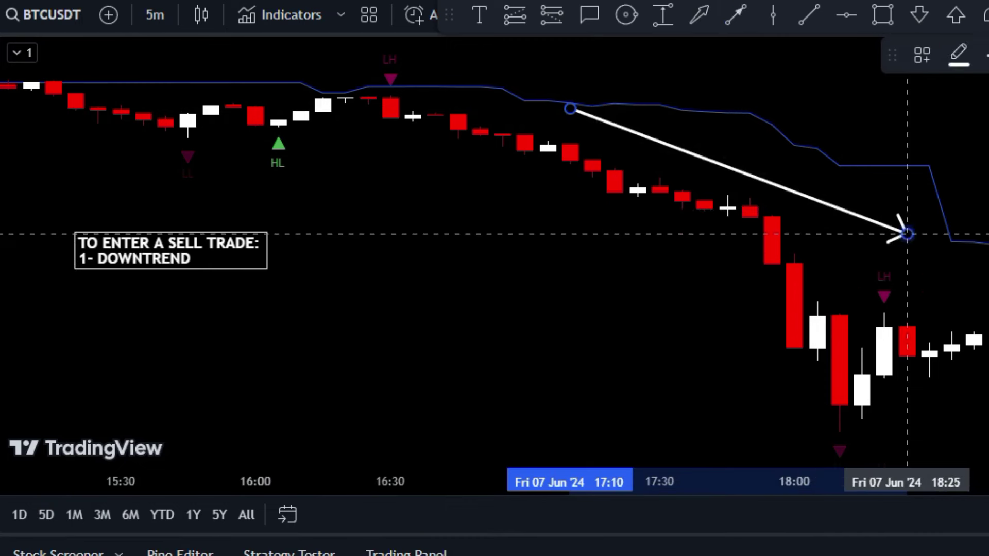
Step: Label the descending arrow "PRICE < MID-LINE" in white text
left_click(727, 156)
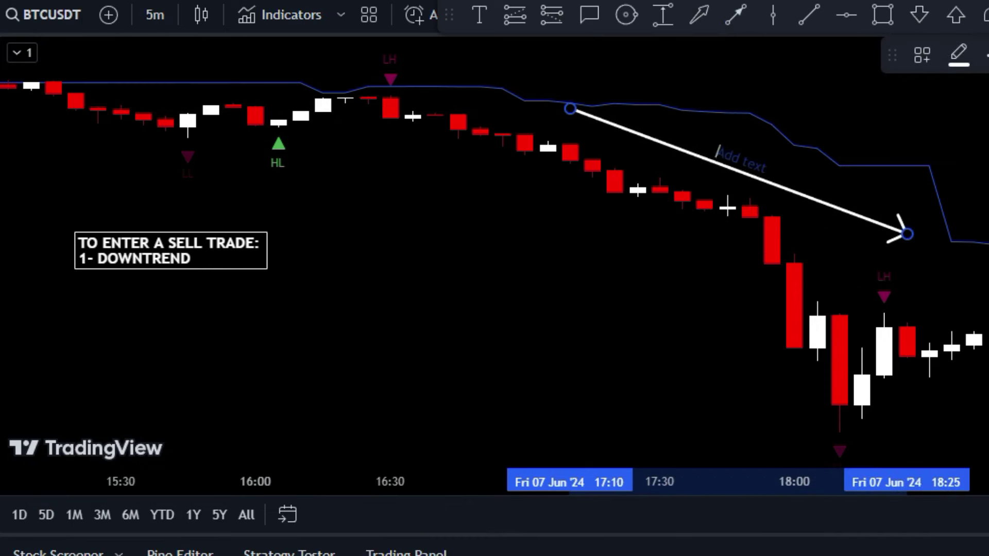
type("PORICE")
key("BackSpace")
key("BackSpace")
key("BackSpace")
type("RICE < MID-LINE")
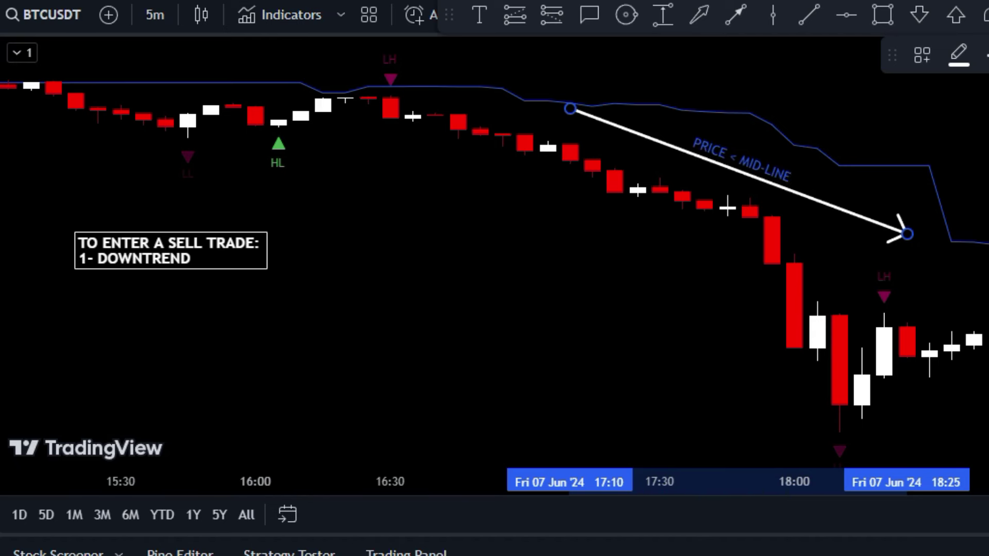
left_click(983, 55)
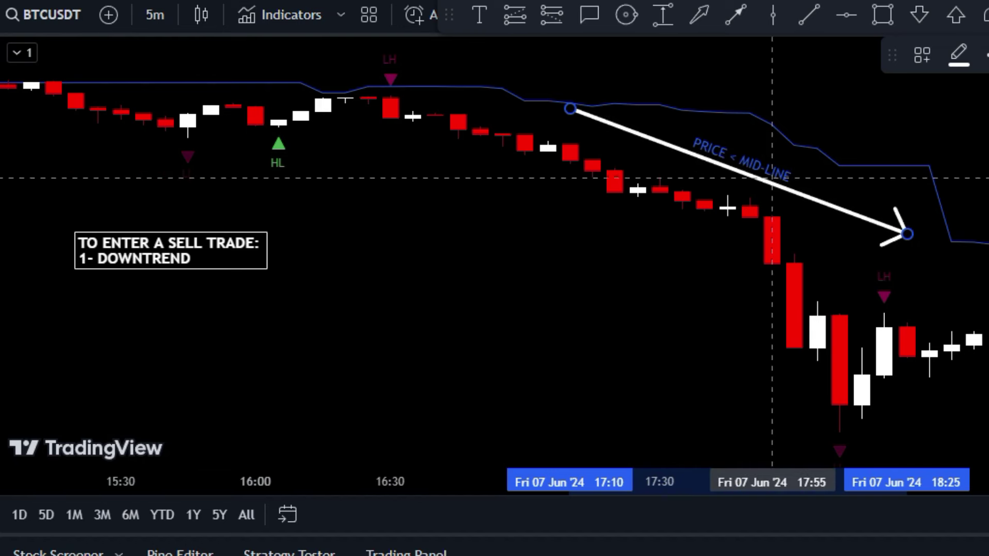
left_click(578, 271)
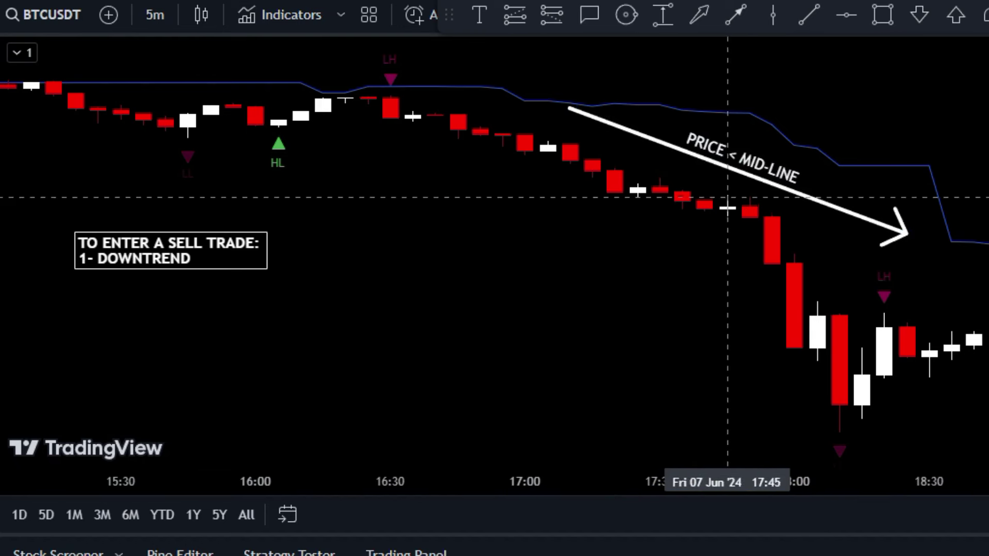
Step: Add a third line reading "2- BEARISH BREAKOUT OF LL" to the sell-trade note
left_click(233, 263)
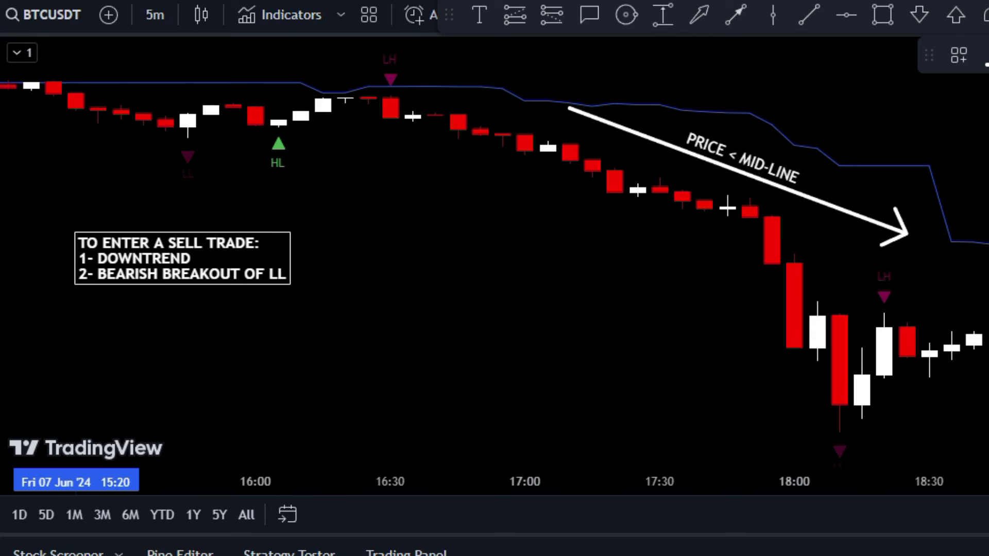
left_click(210, 300)
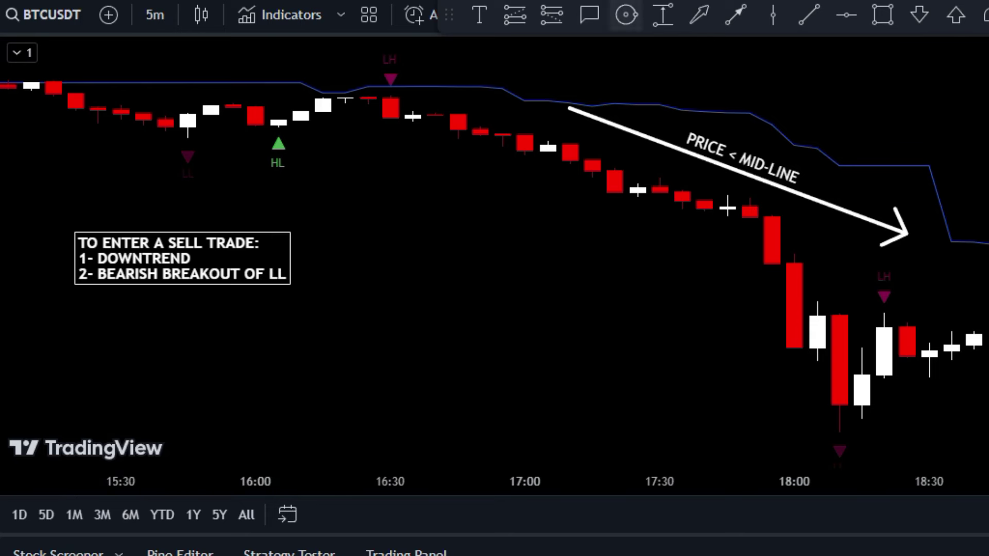
Step: Circle the LL marker at 15:45 and draw a nearly horizontal line along its low from 15:35 to 17:15
left_click(626, 15)
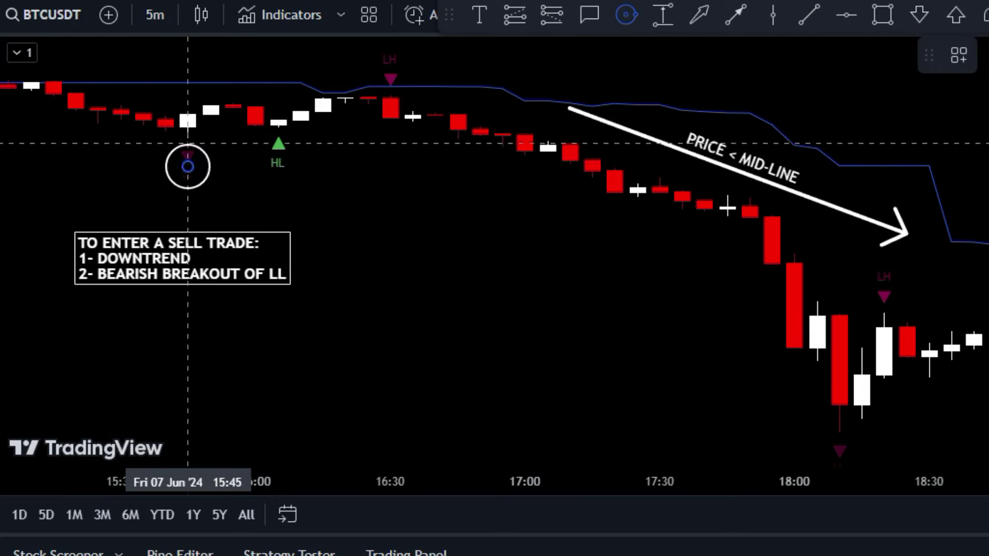
left_click(187, 189)
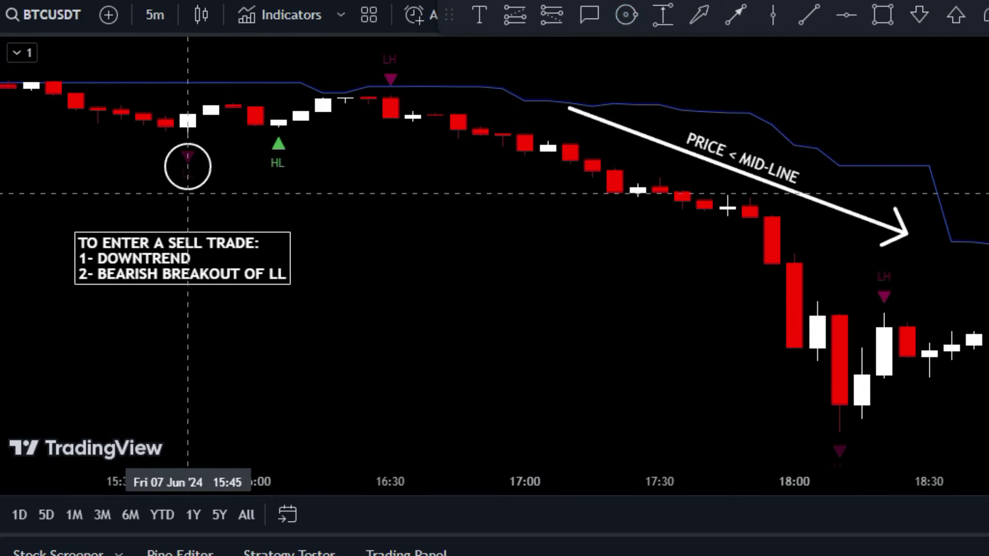
left_click(809, 15)
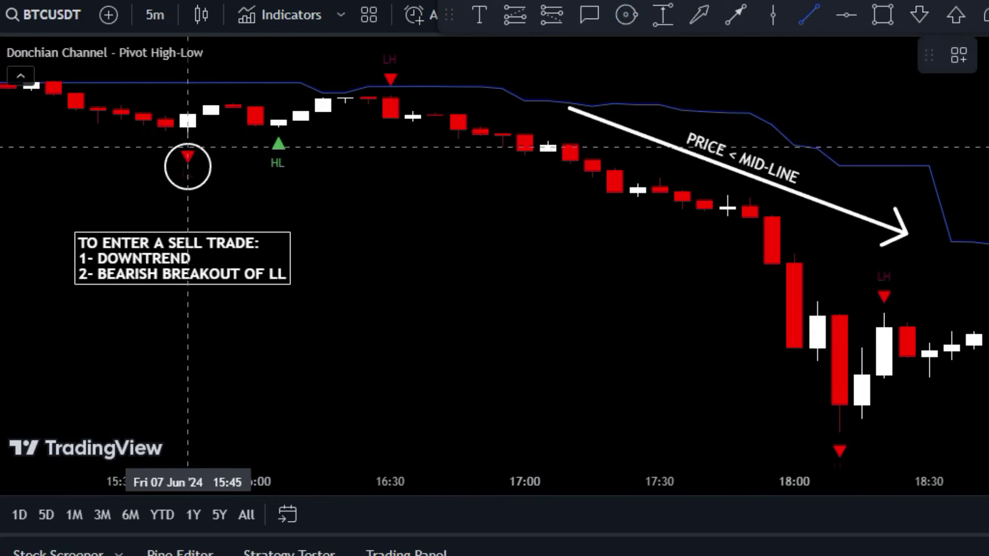
left_click(143, 140)
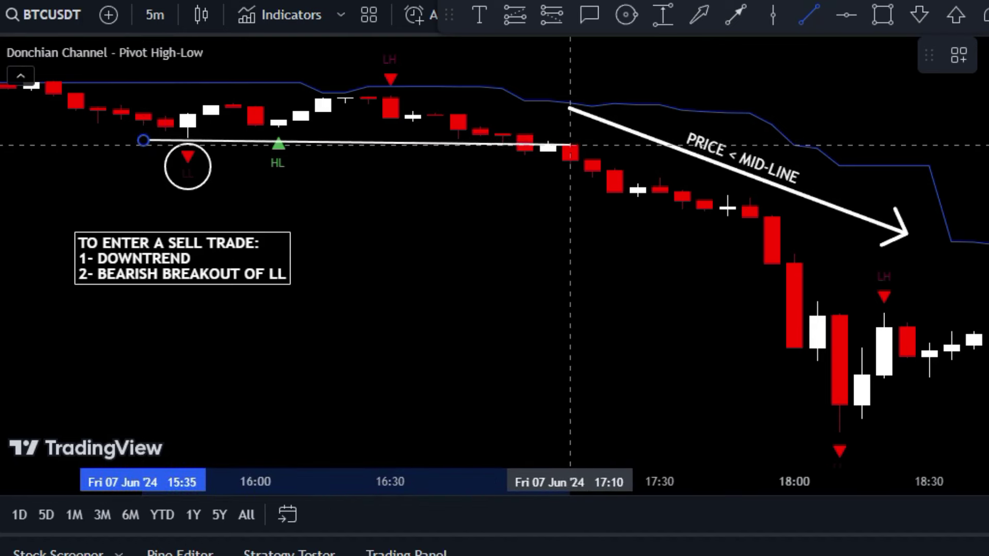
left_click(592, 145)
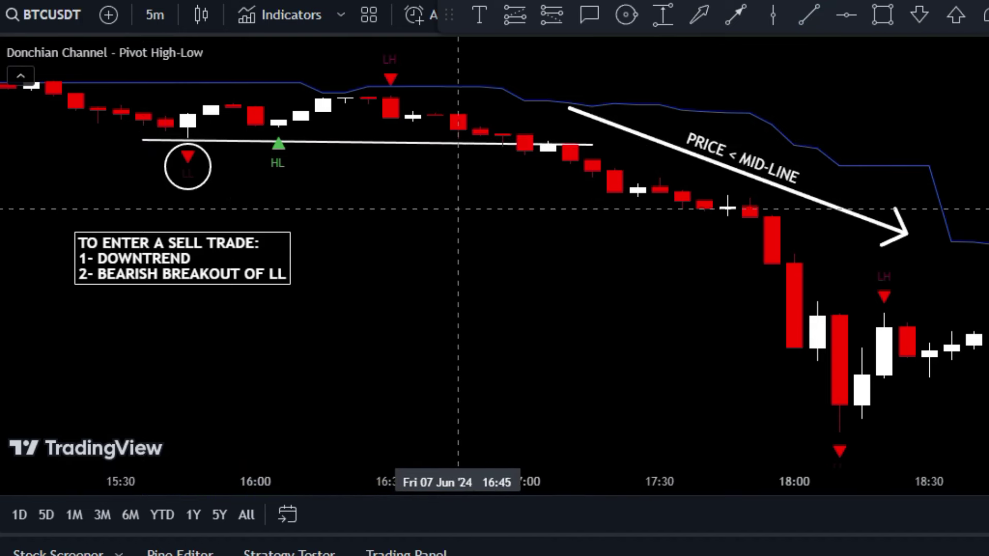
Step: Add a callout reading "BEARISH BREAKOUT" to the 17:10 candle and place a green check mark beside it, below the 17:15 candle
left_click(589, 15)
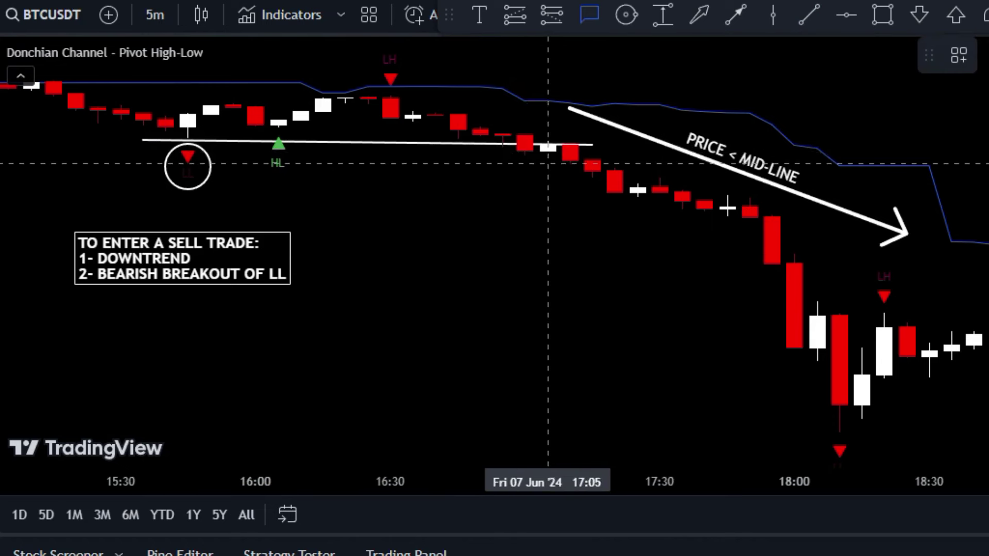
left_click(570, 162)
type("EA")
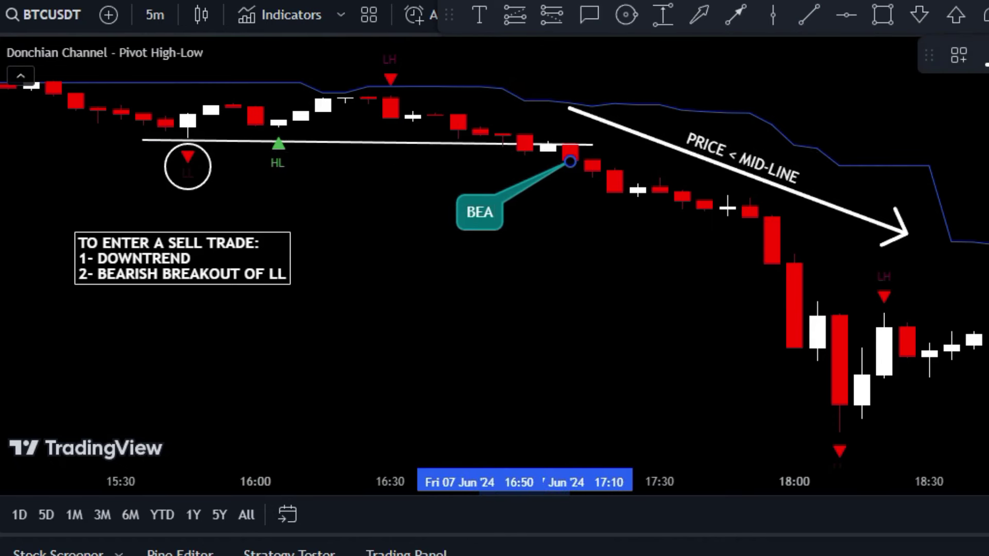
type("RISH BREAKOUT")
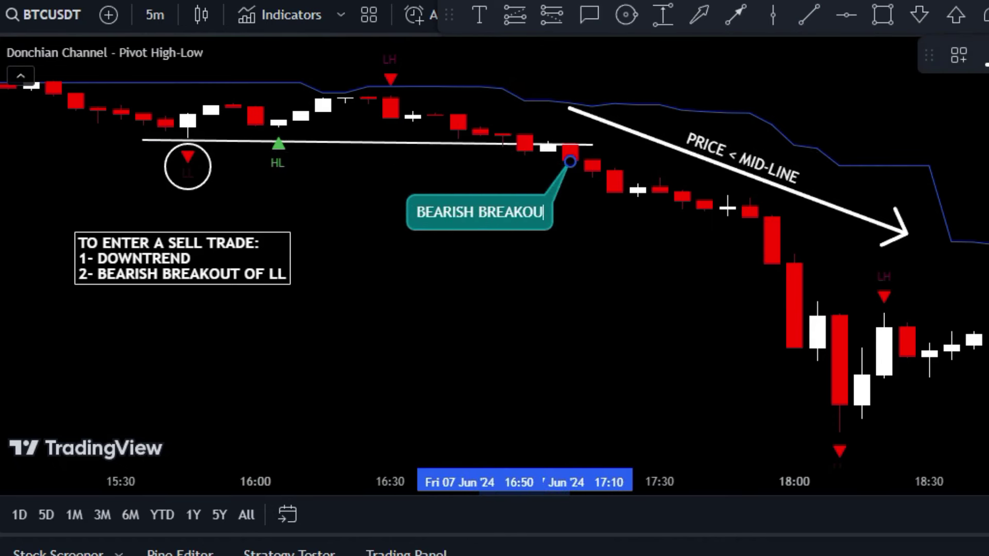
key("Escape")
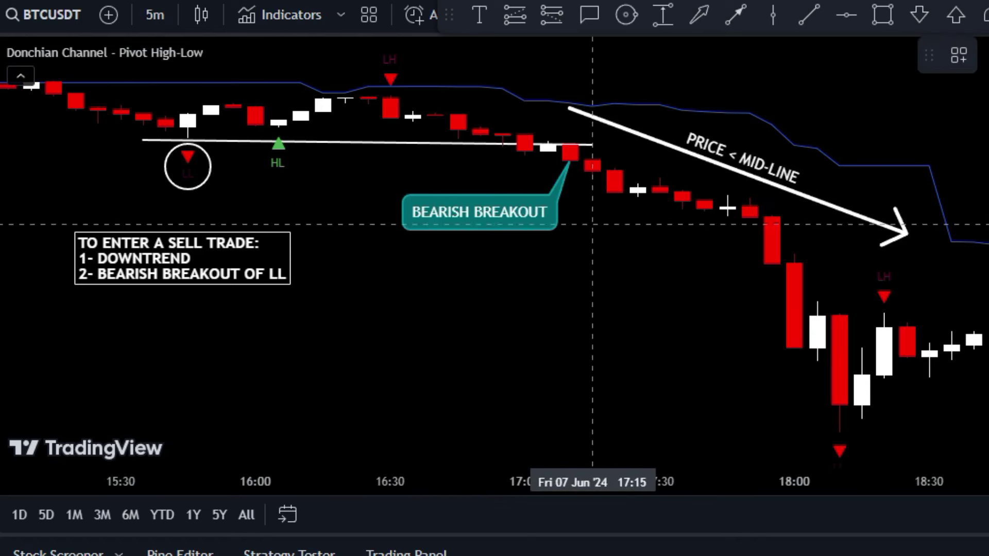
left_click(591, 233)
mouse_move(799, 555)
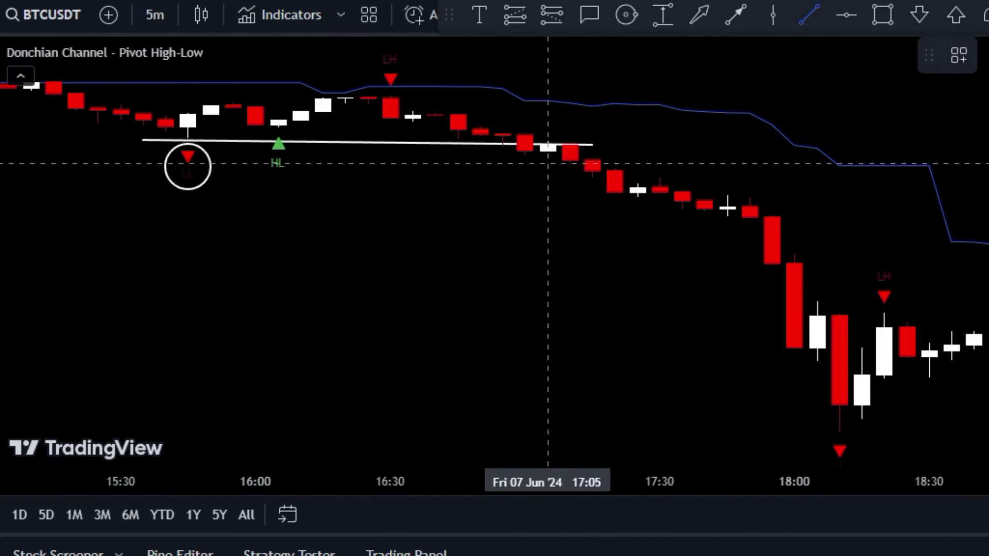
Step: Draw a horizontal line at the breakout candle's close from 17:00 to 17:35 and label it "ENTRY"
left_click(525, 161)
left_click(681, 161)
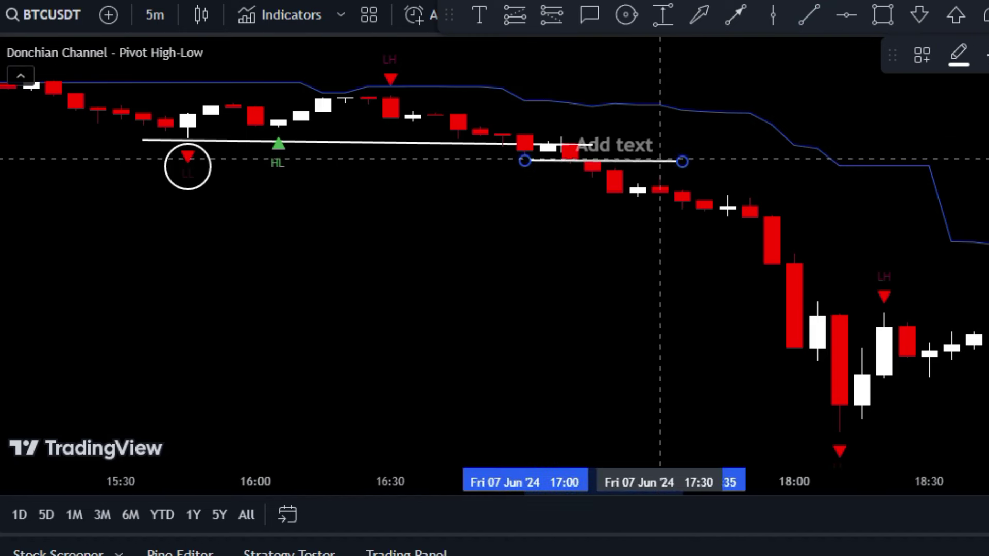
left_click(638, 146)
type("ENTRY")
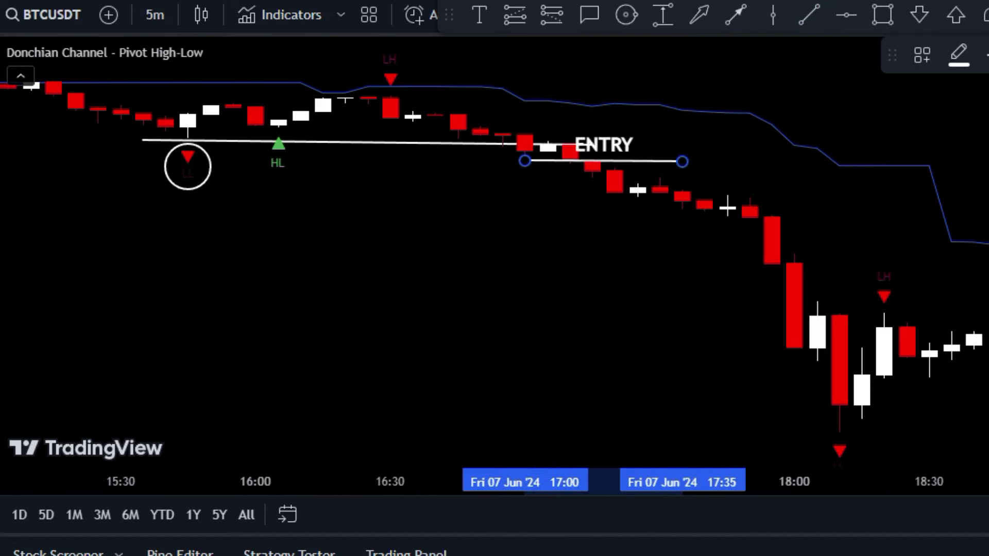
left_click(615, 168)
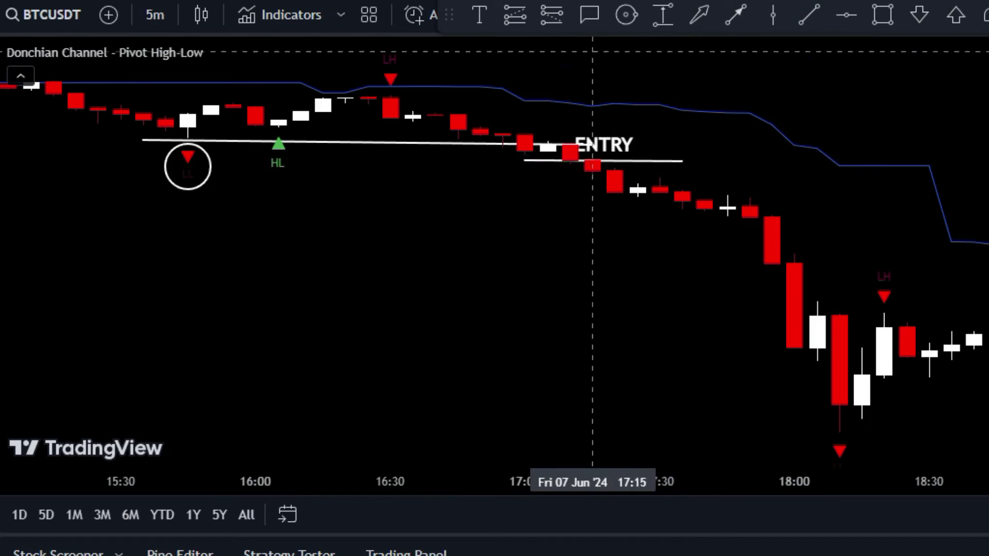
Step: Add a text note reading "STOPLOSS: LH / MID-LINE" in the empty area below the 15:30 to 16:00 candles
left_click(479, 14)
left_click(121, 293)
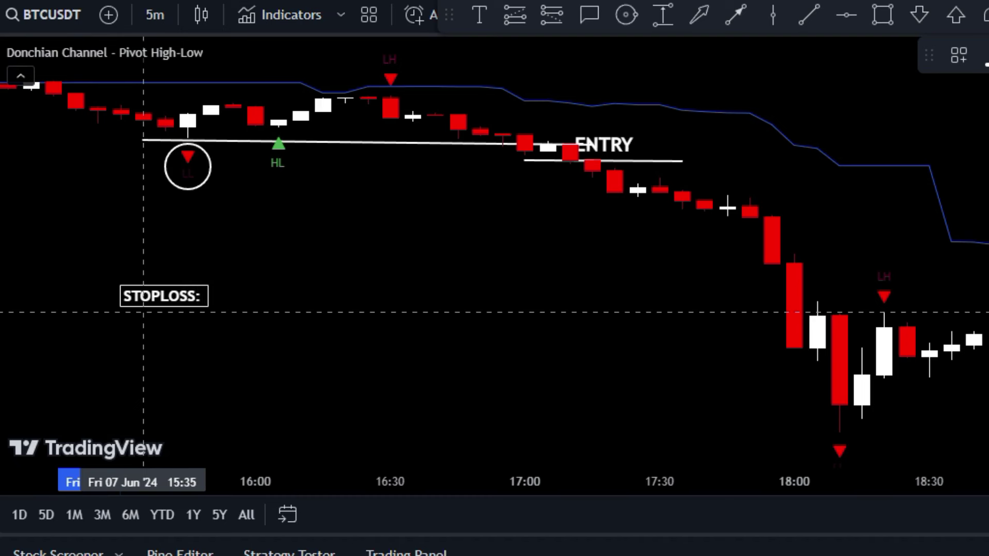
type("STOPLOSS: LH")
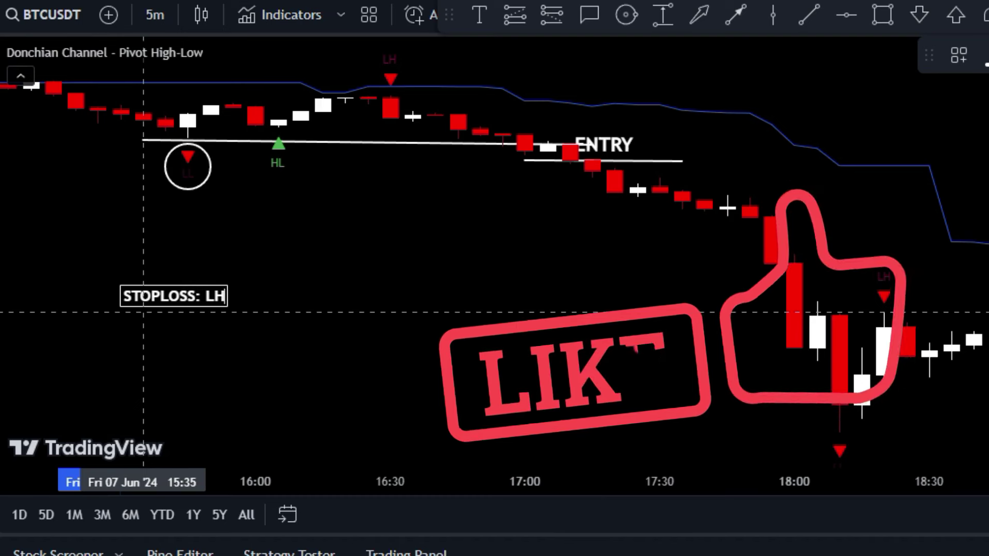
type(" / MID-LINE")
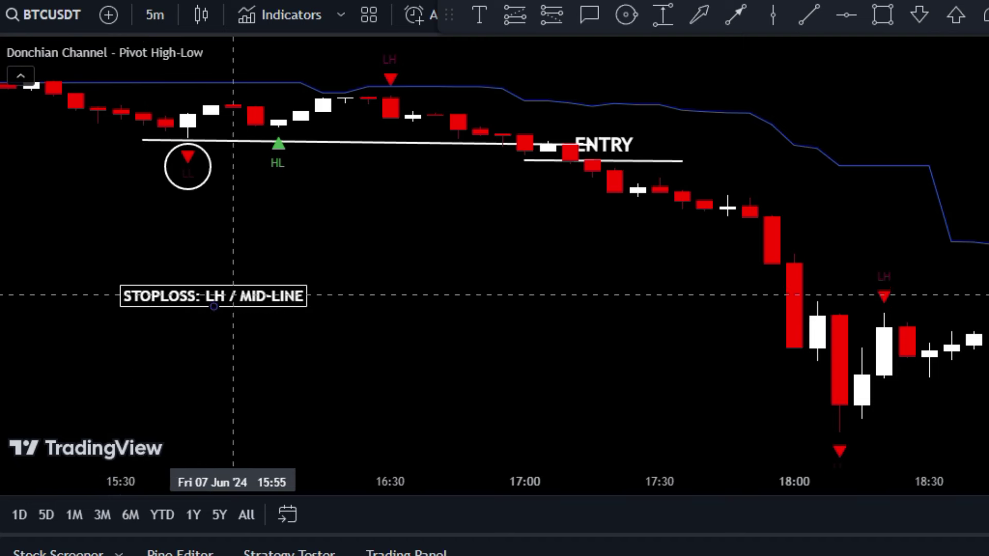
Step: Place a short position at the ENTRY line on the 17:10 candle and set its stop about 560 points (0.79%) above entry
left_click(551, 15)
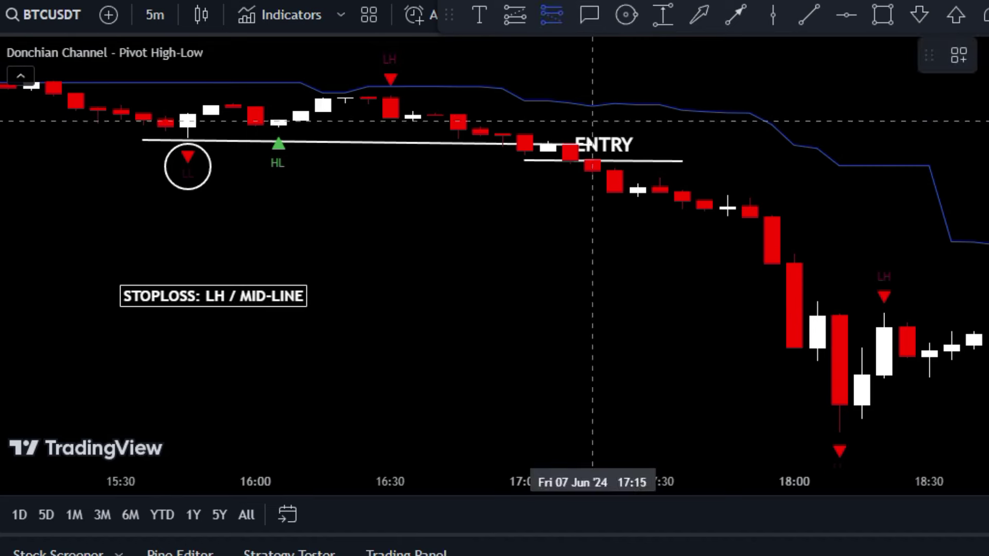
left_click(570, 130)
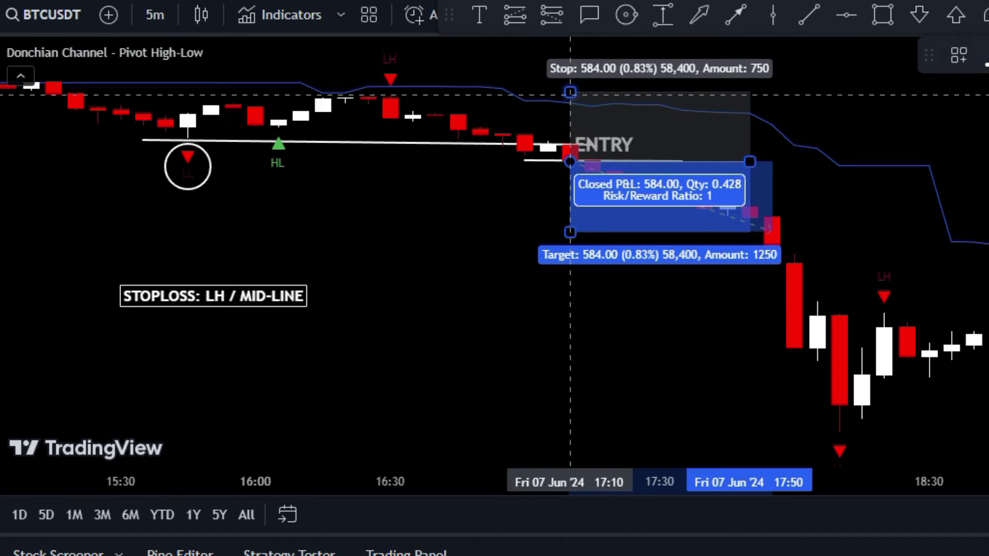
left_click_drag(570, 92, 570, 95)
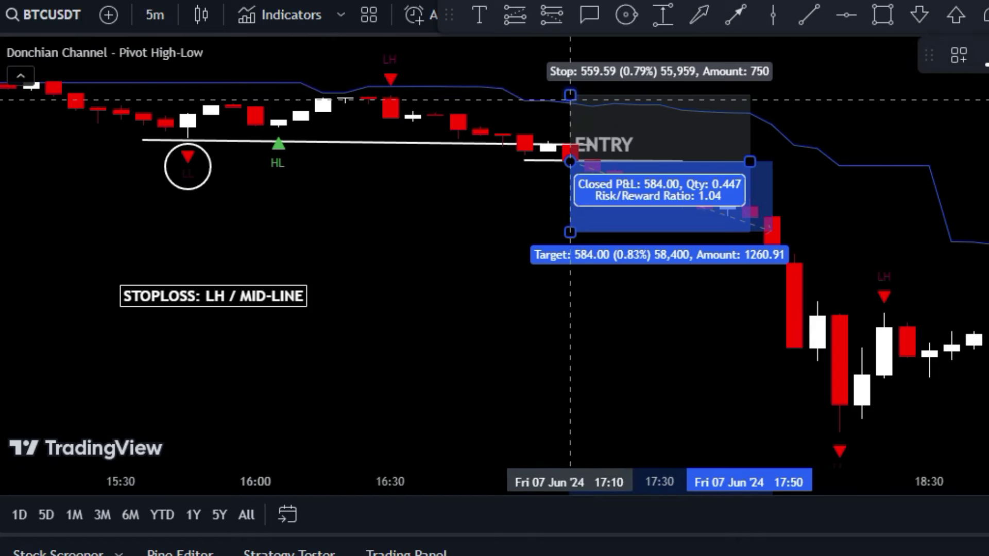
Step: Add a second line reading "TARGET: 1.5X STOPLOSS" to the stop-loss text note
double_click(301, 296)
left_click(301, 296)
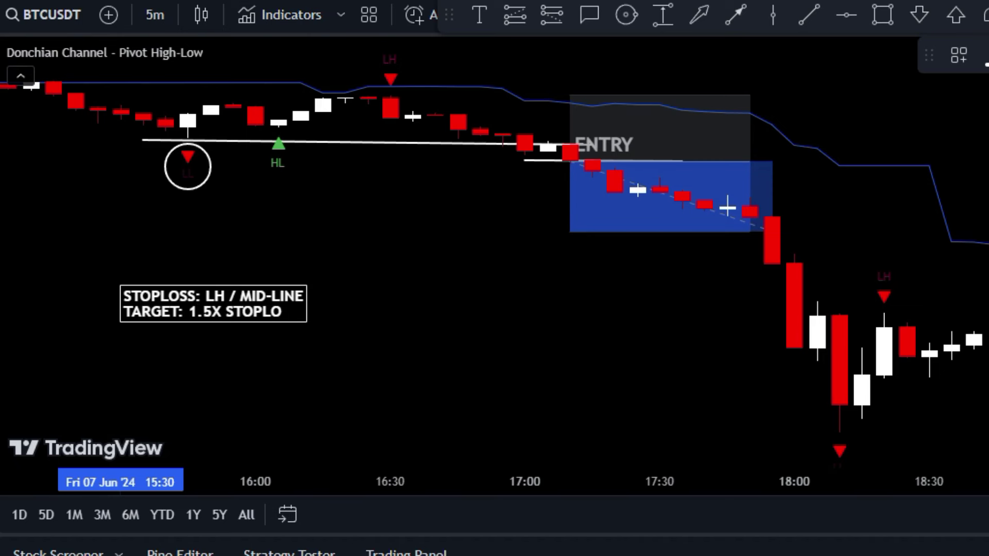
left_click(301, 340)
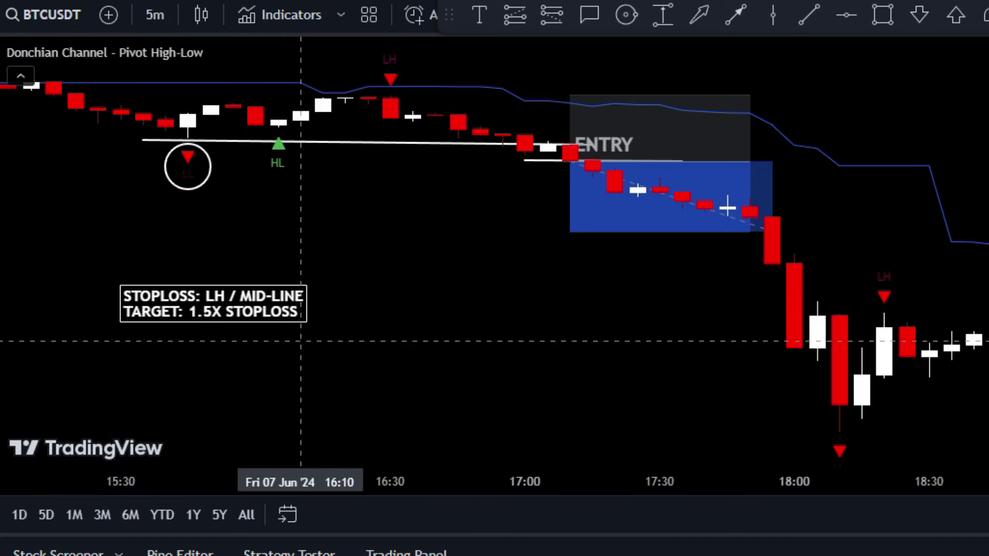
Step: Extend the short position's target to about 883 points (1.25%), a risk/reward ratio of 1.58, and stretch its end to the 18:00 candle
left_click(570, 233)
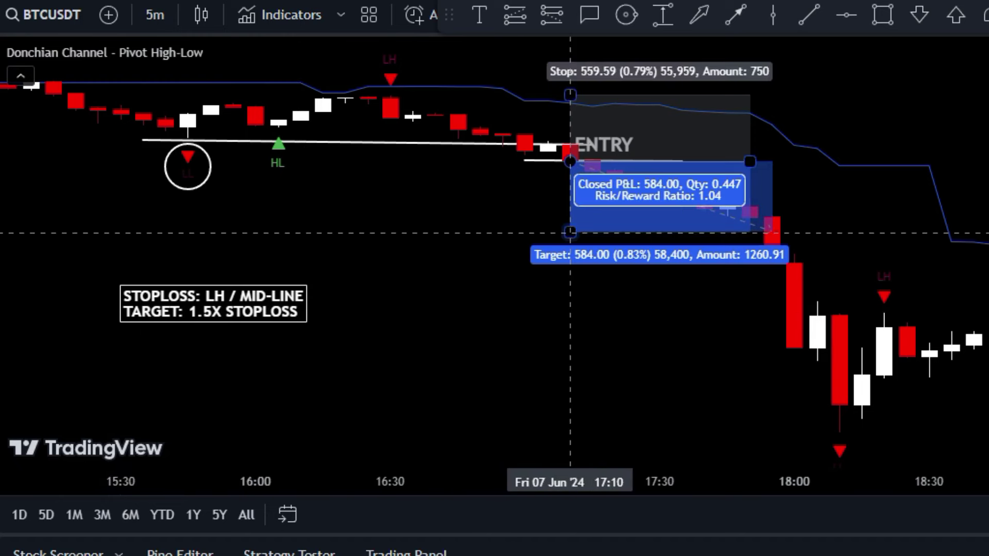
left_click_drag(570, 233, 570, 268)
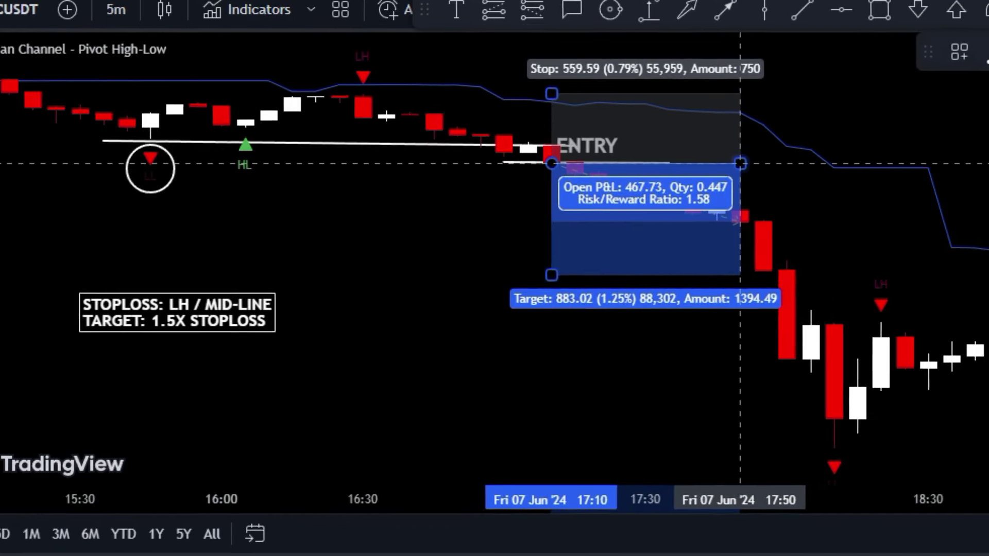
left_click_drag(740, 164, 763, 164)
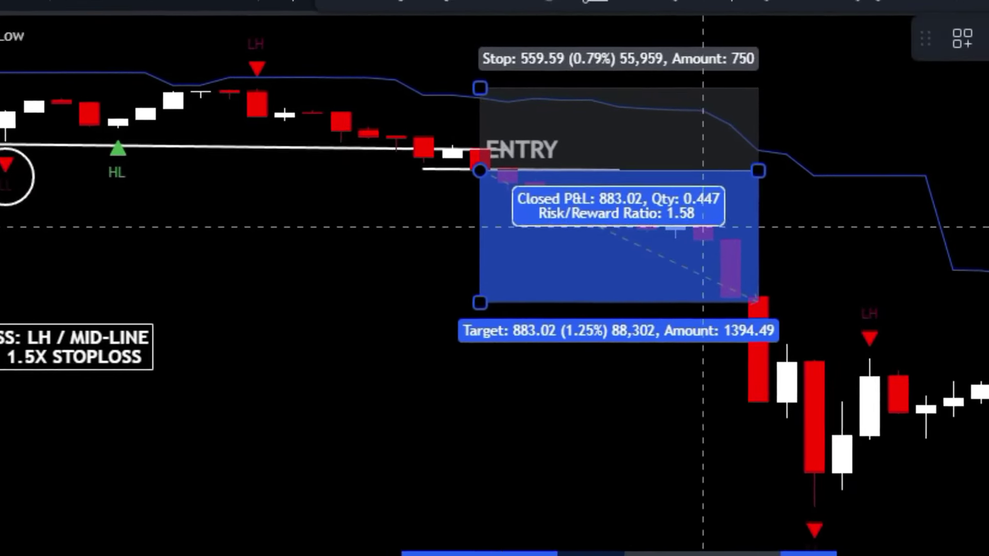